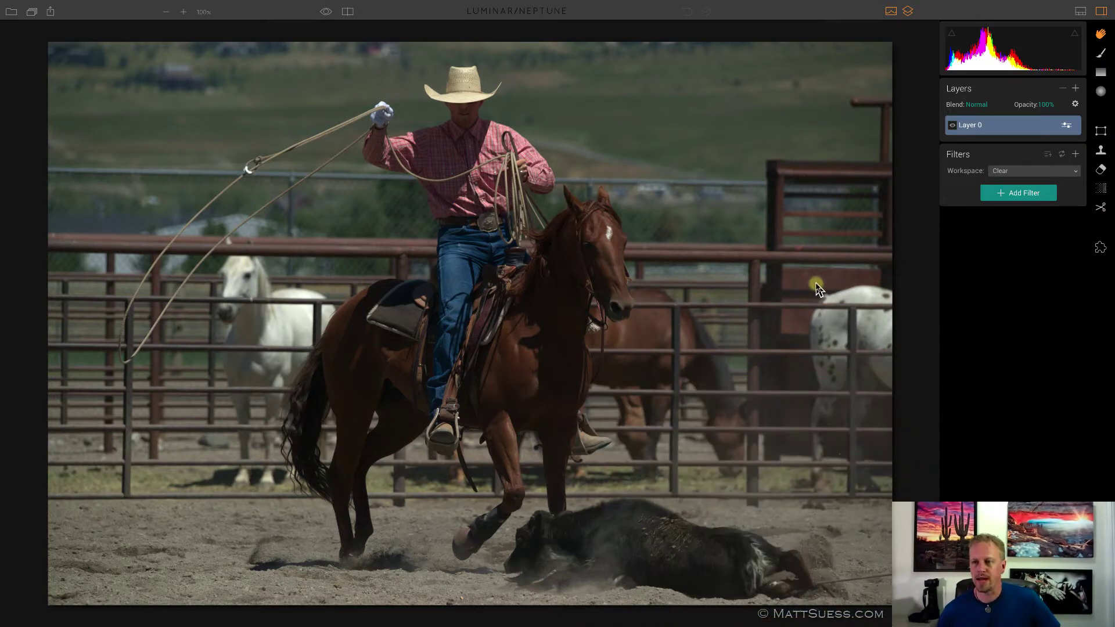
Load the Quick & Awesome workspace with Accent AI, Saturation/Vibrance and Clarity filters.
{"action": "left_click", "coordinate": [1017, 173]}
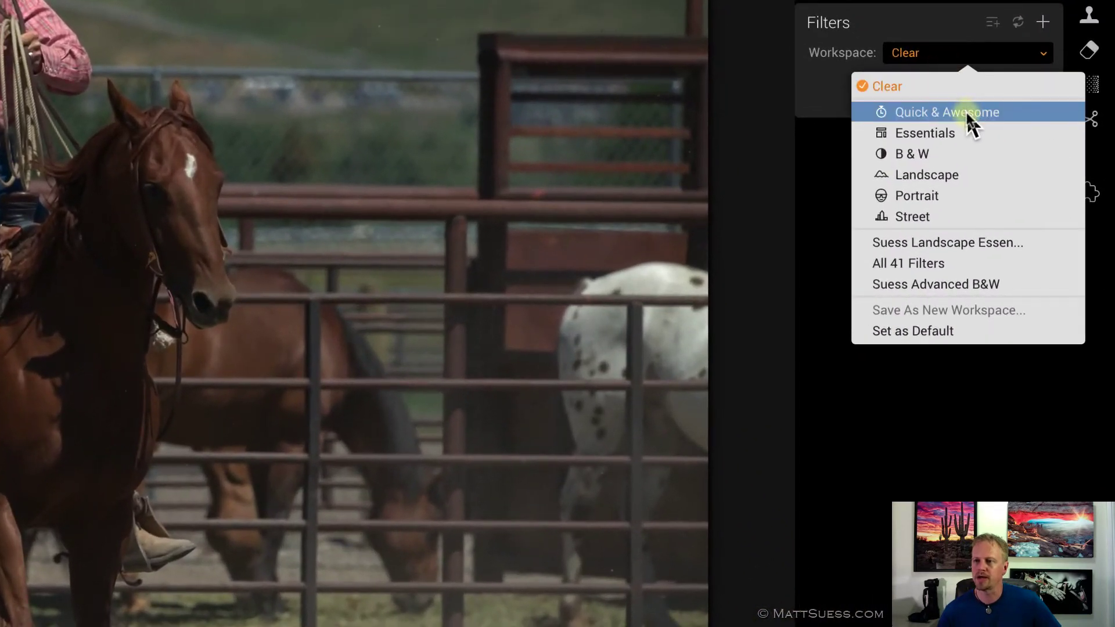
{"action": "left_click", "coordinate": [970, 111]}
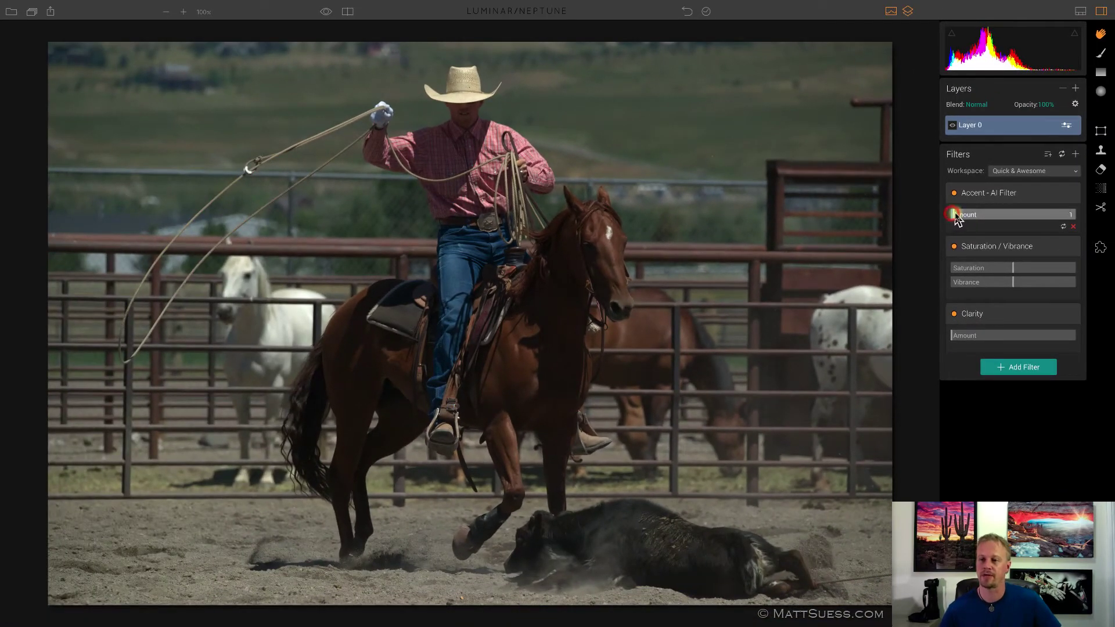
Set the Accent - AI Filter Amount to about 66 and compare it with the original.
{"action": "left_click_drag", "start_coordinate": [955, 220], "coordinate": [1079, 228]}
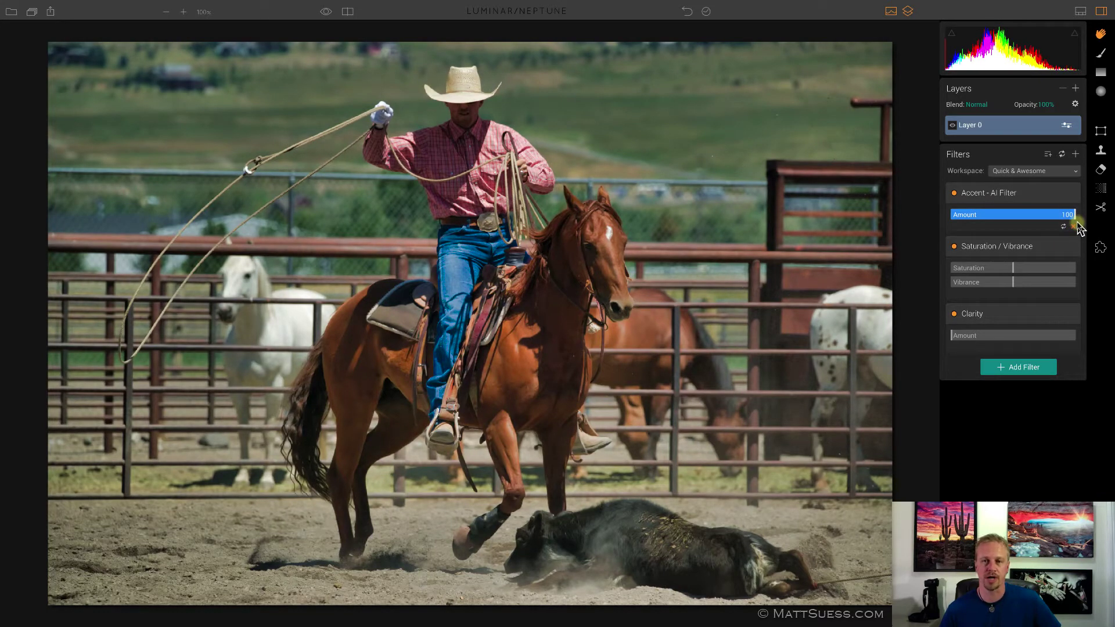
{"action": "left_click_drag", "start_coordinate": [1078, 228], "coordinate": [1036, 228]}
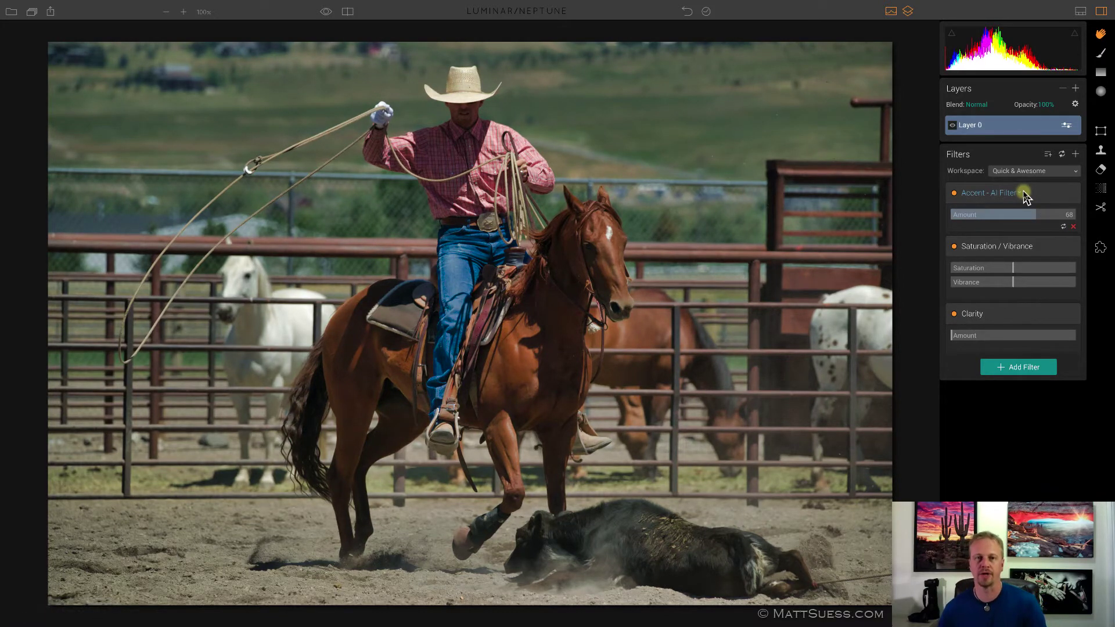
{"action": "key", "text": "backslash"}
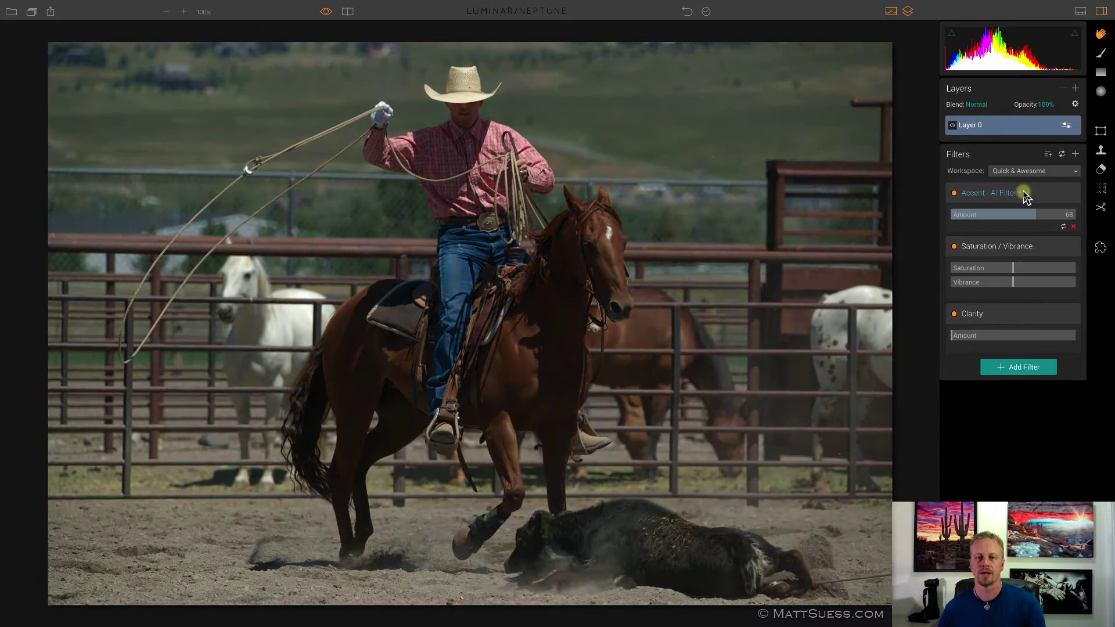
{"action": "key", "text": "backslash"}
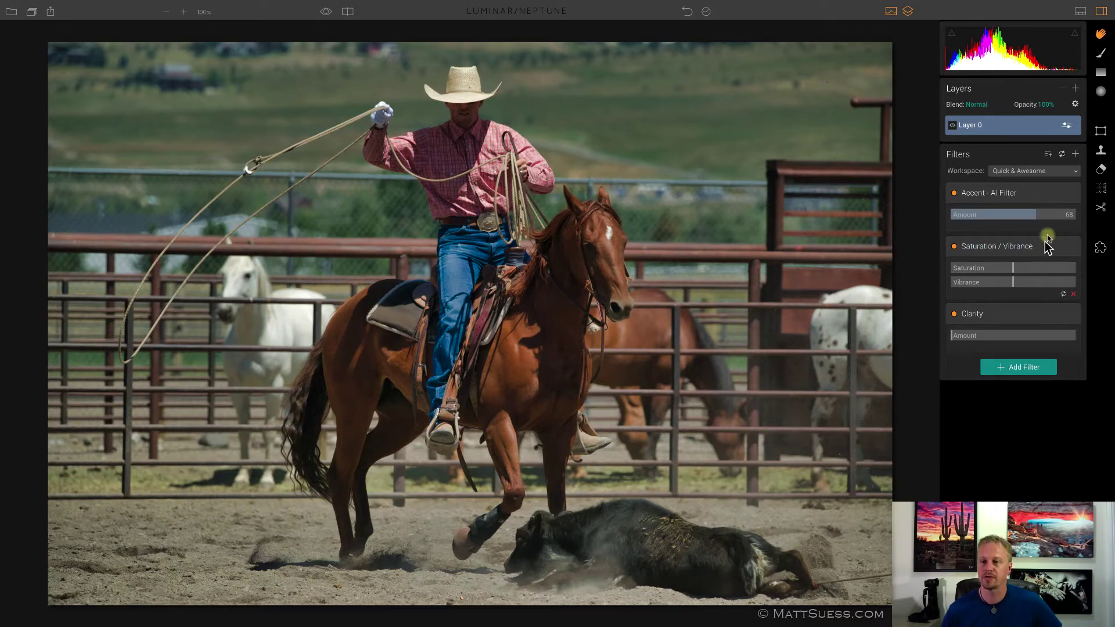
Set Accent AI Amount to 94, Saturation 6, Vibrance 10 and Clarity 15.
{"action": "left_click_drag", "start_coordinate": [1036, 215], "coordinate": [1069, 216]}
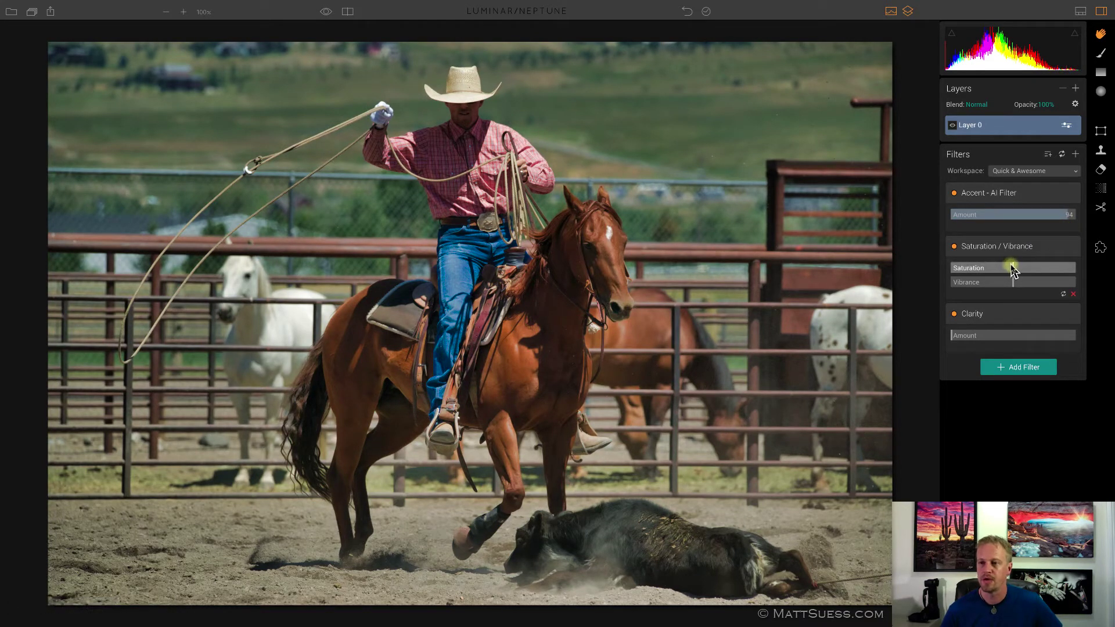
{"action": "left_click_drag", "start_coordinate": [1011, 270], "coordinate": [1018, 280]}
{"action": "left_click_drag", "start_coordinate": [957, 335], "coordinate": [971, 338]}
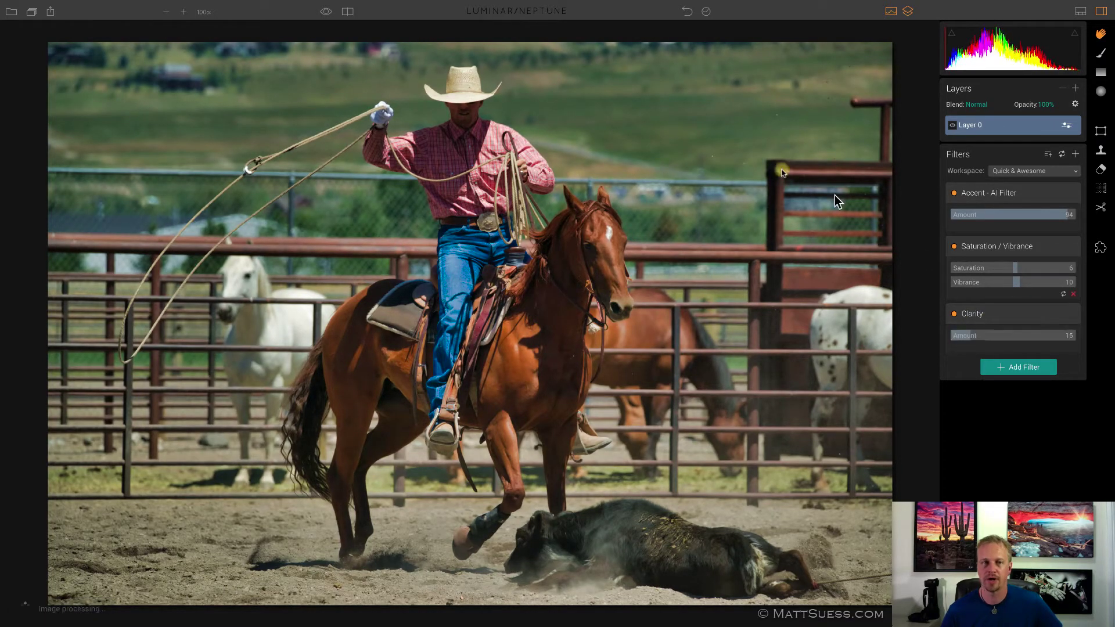
Check the edits in the before/after split view, then turn it off.
{"action": "left_click", "coordinate": [347, 11]}
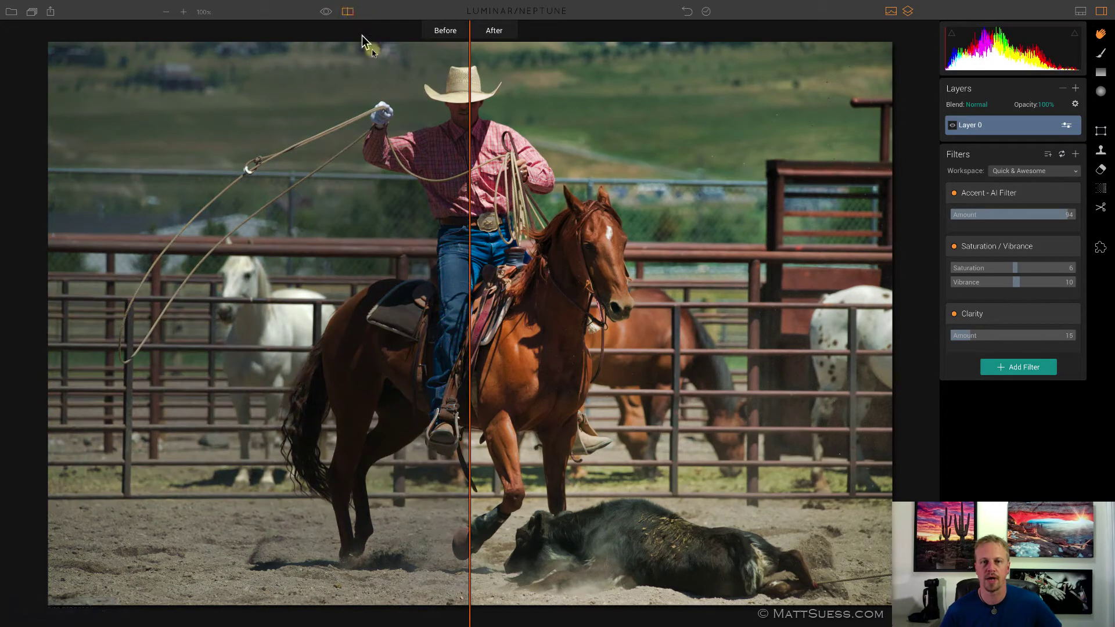
{"action": "left_click_drag", "start_coordinate": [470, 224], "coordinate": [454, 151]}
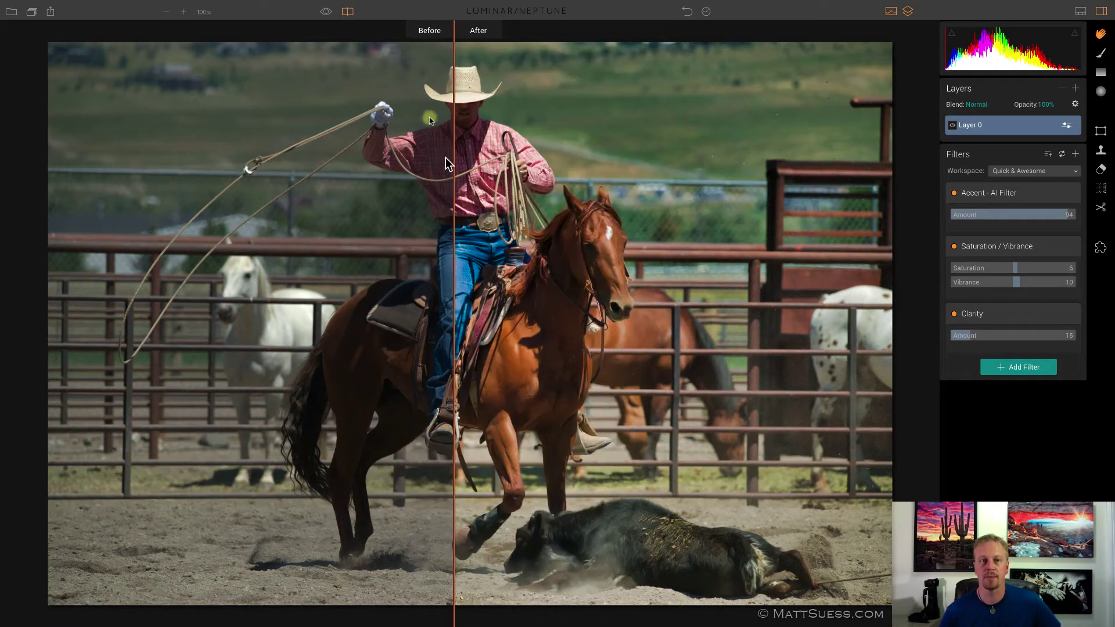
{"action": "left_click", "coordinate": [348, 12]}
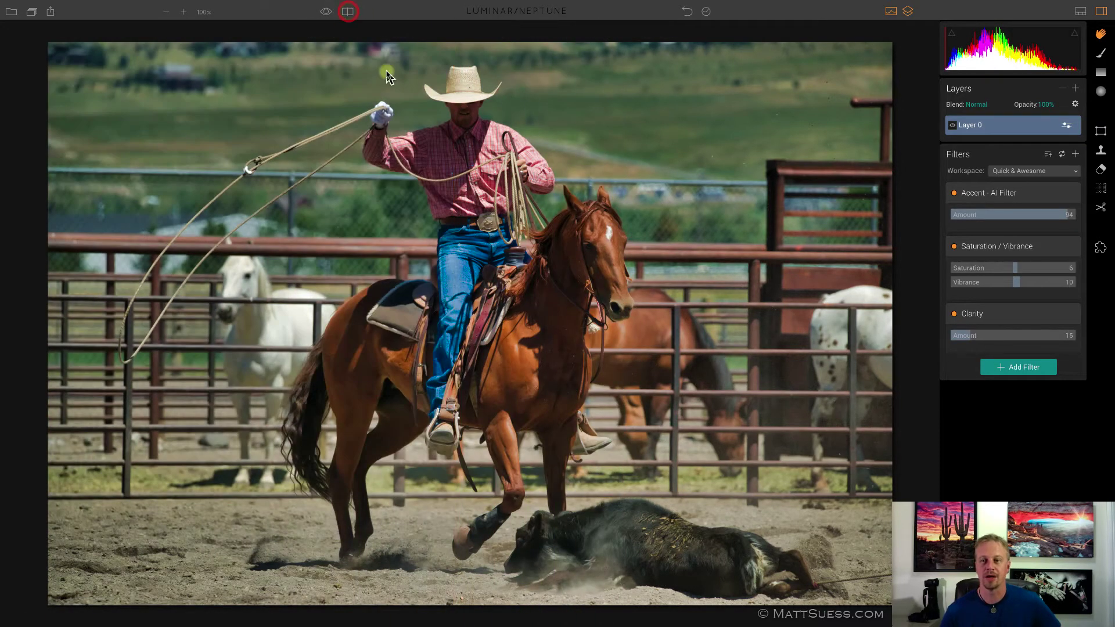
Add a Vignette filter with Amount -100 and Size 0.
{"action": "left_click", "coordinate": [1000, 366]}
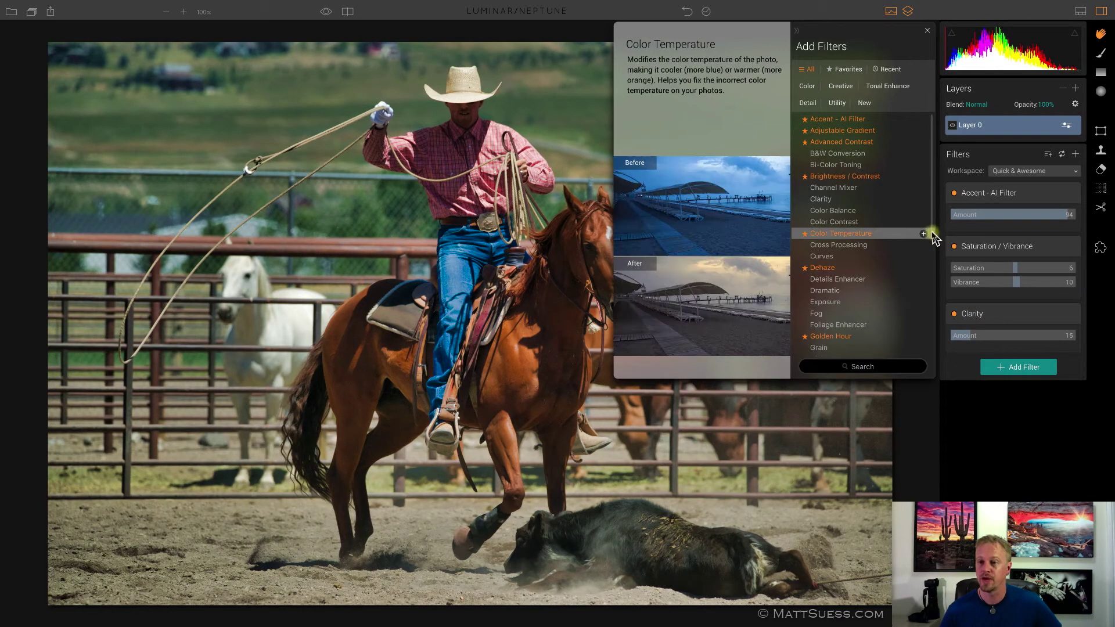
{"action": "scroll", "coordinate": [931, 236], "scroll_direction": "down", "scroll_amount": 10}
{"action": "left_click", "coordinate": [866, 351]}
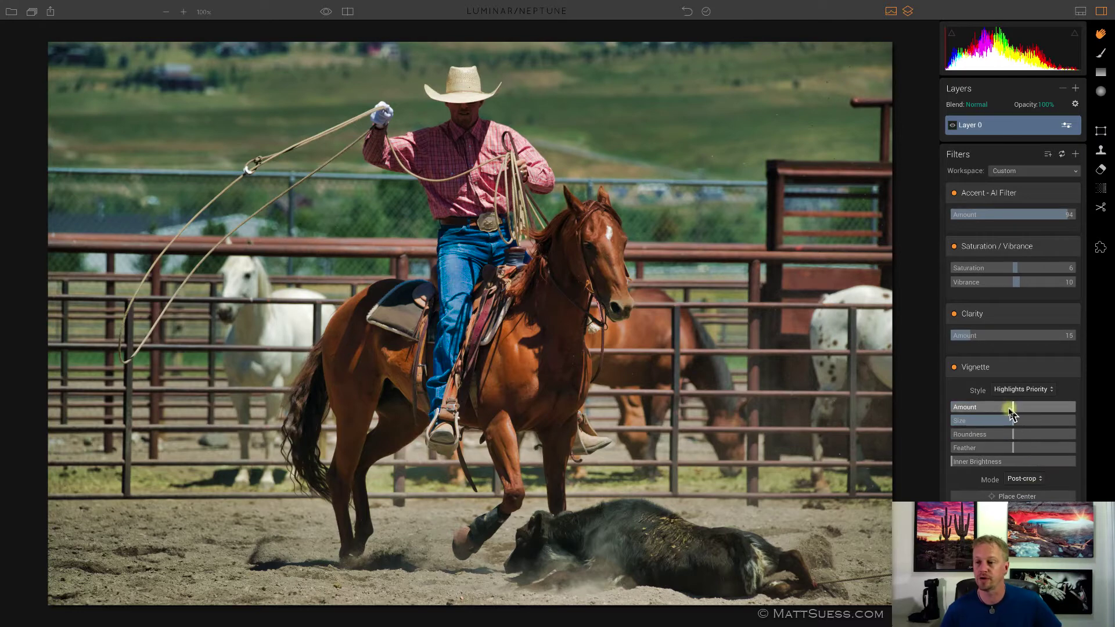
{"action": "left_click_drag", "start_coordinate": [1014, 410], "coordinate": [925, 398]}
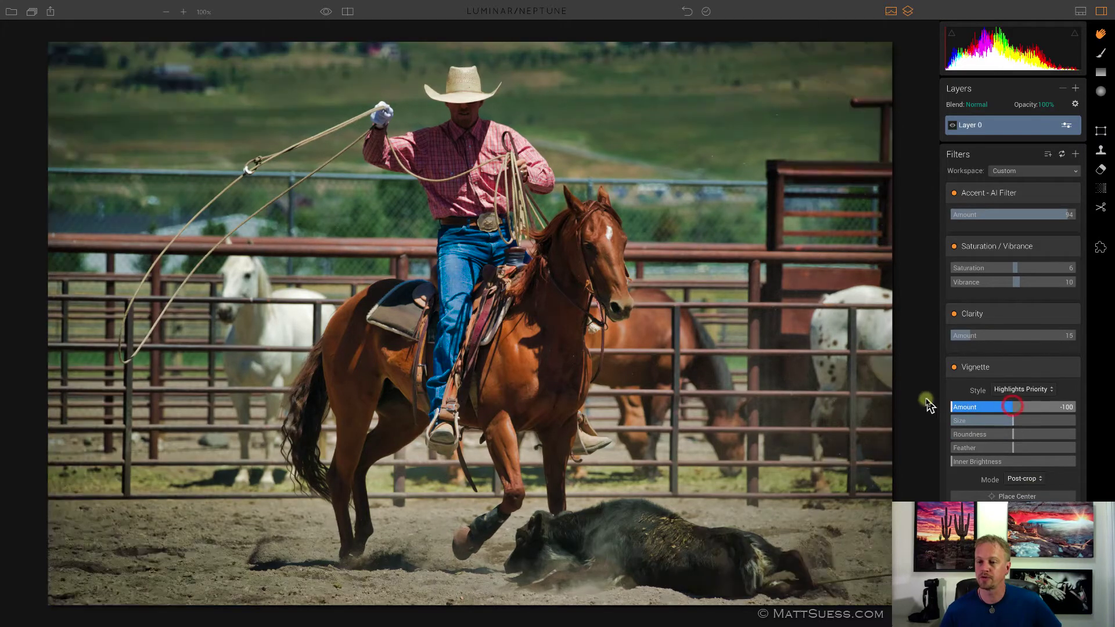
{"action": "left_click_drag", "start_coordinate": [1012, 421], "coordinate": [926, 419]}
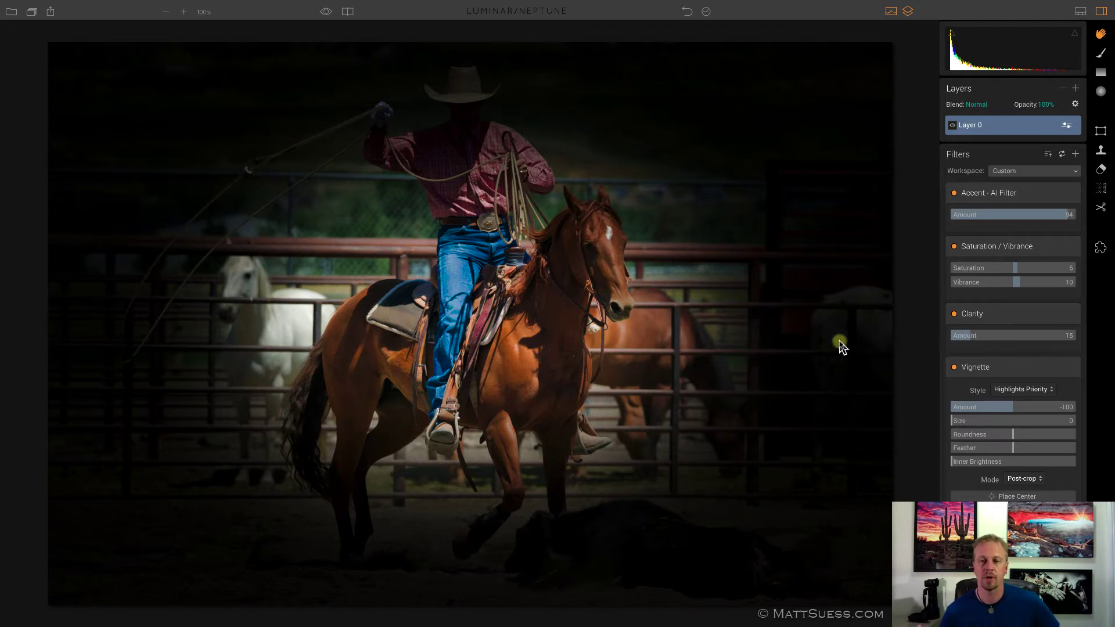
Try the Paint Overlay vignette style, revert to Highlights Priority, and set Mode to Pre-crop.
{"action": "left_click", "coordinate": [1020, 389]}
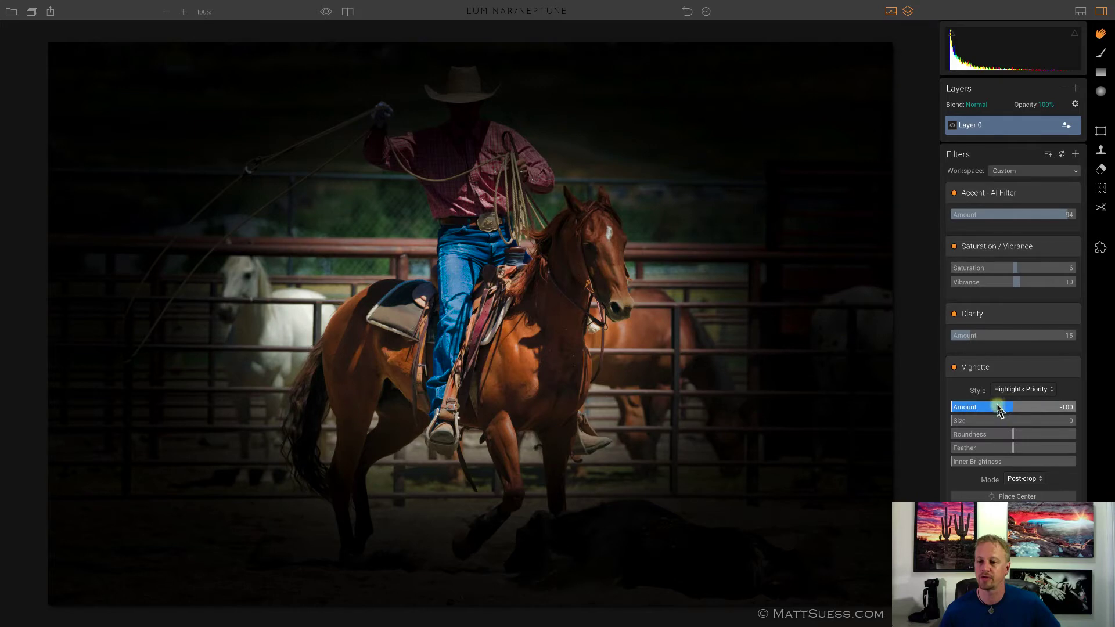
{"action": "left_click", "coordinate": [1023, 388]}
{"action": "left_click", "coordinate": [1027, 387]}
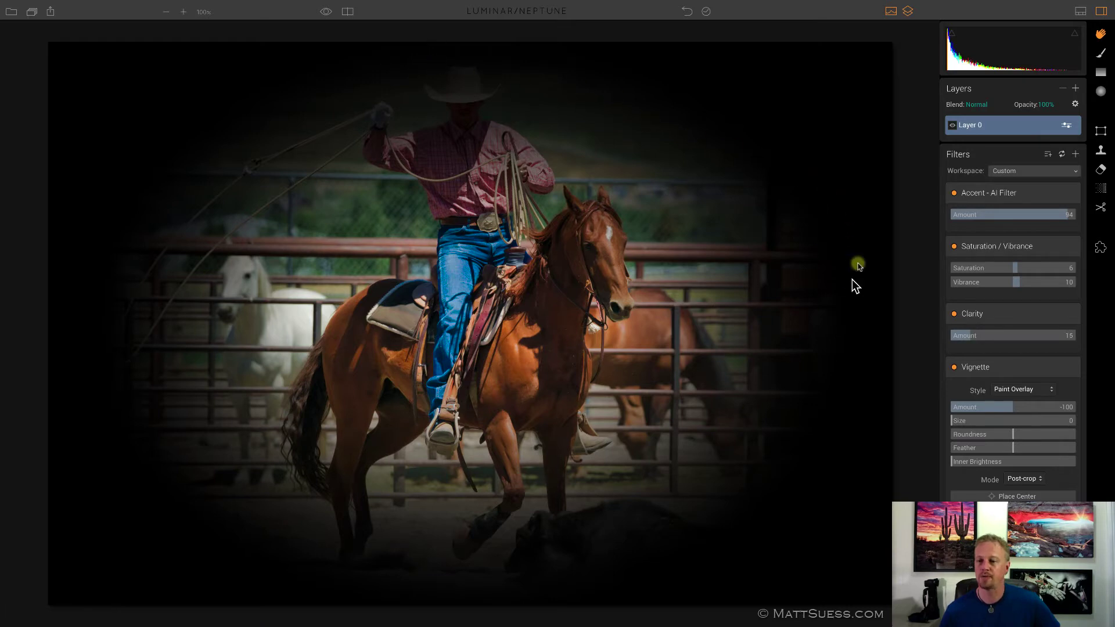
{"action": "left_click", "coordinate": [1035, 388]}
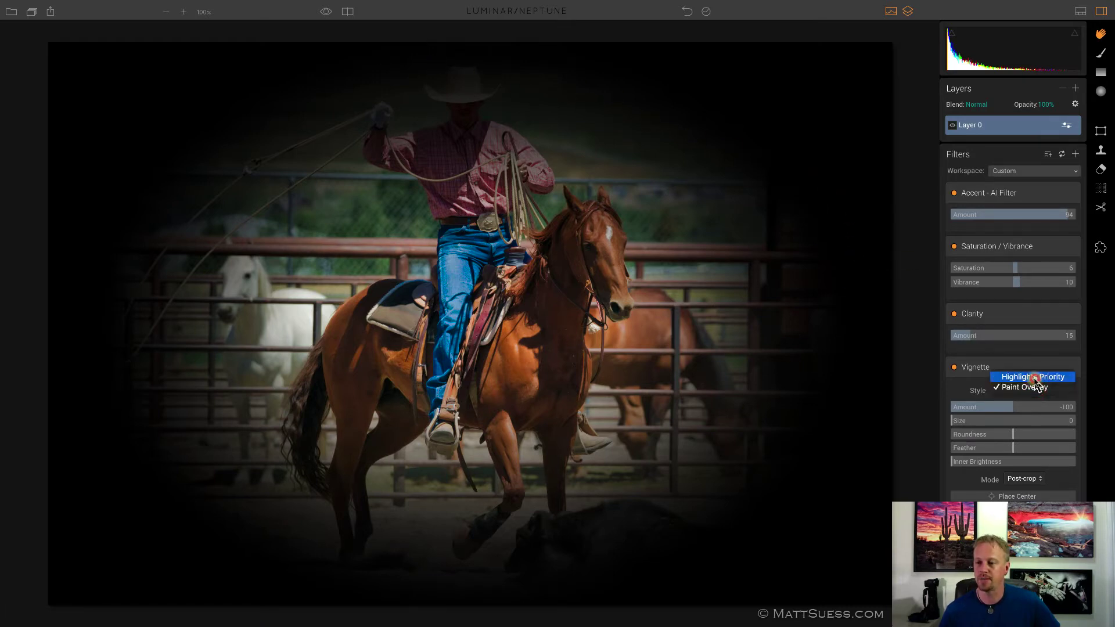
{"action": "left_click", "coordinate": [1035, 379]}
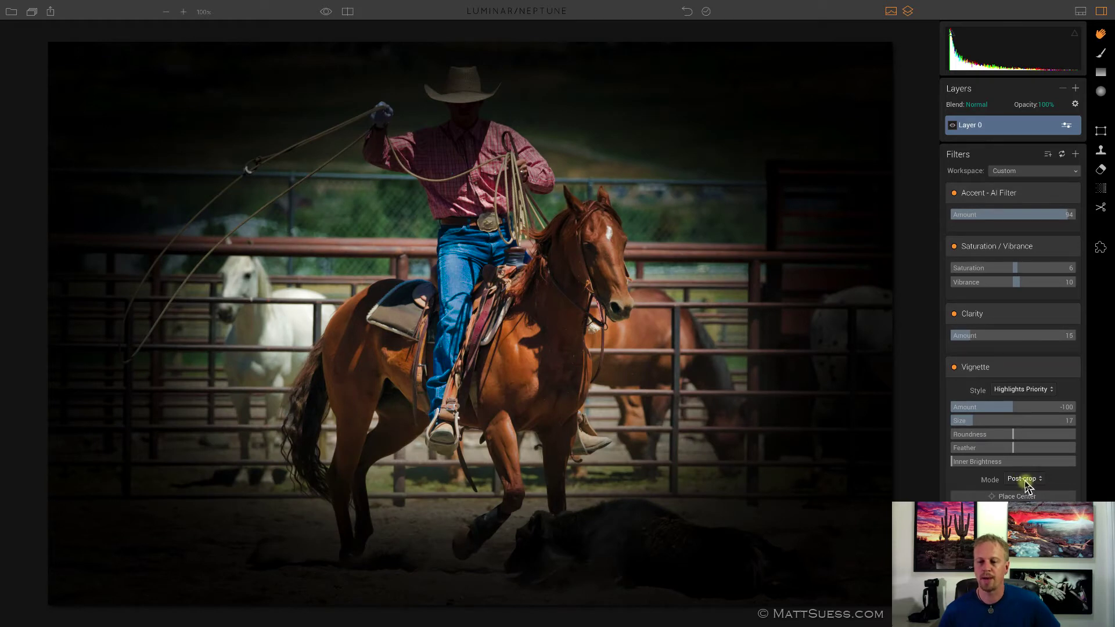
{"action": "left_click", "coordinate": [1026, 482]}
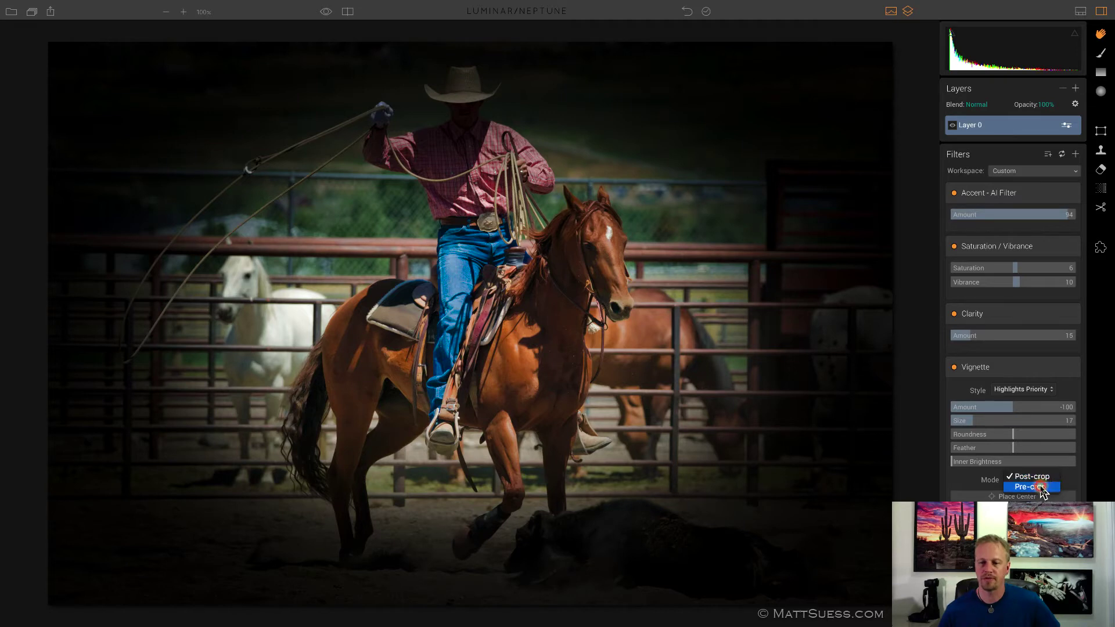
{"action": "left_click", "coordinate": [1043, 488]}
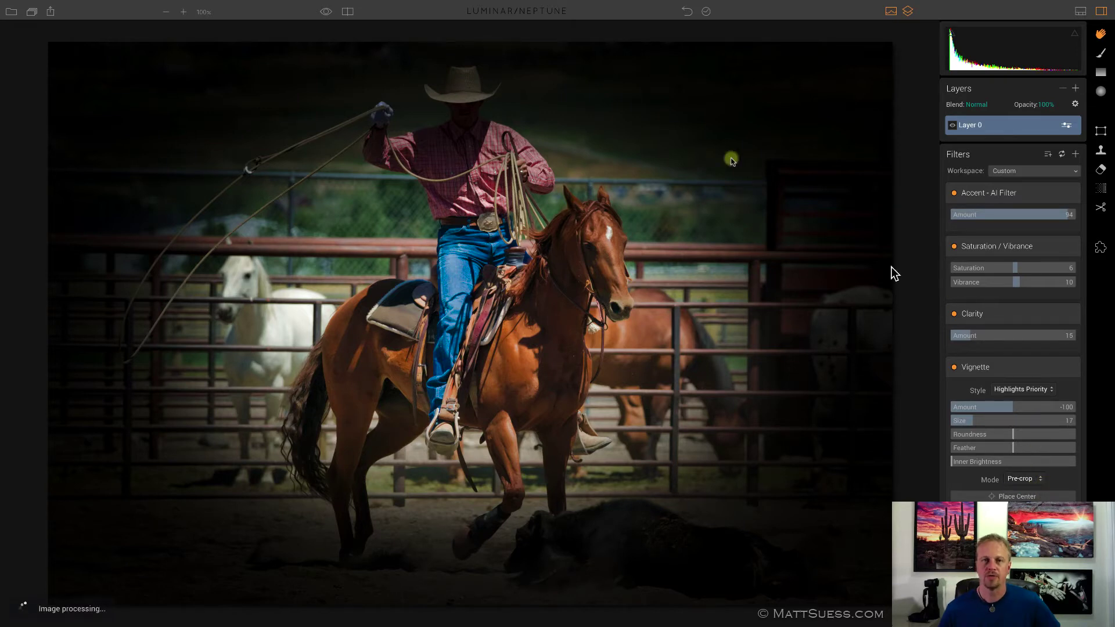
Crop the photo nearly square around the rider and horse, then set the vignette to Post-crop.
{"action": "left_click", "coordinate": [1100, 208]}
{"action": "left_click_drag", "start_coordinate": [965, 42], "coordinate": [848, 48]}
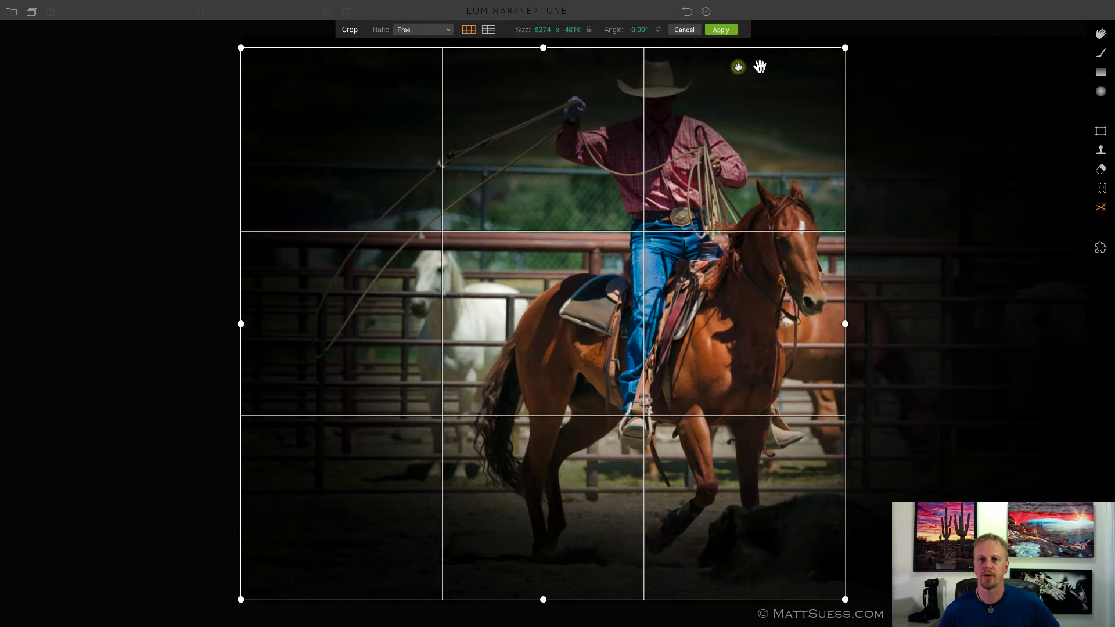
{"action": "left_click", "coordinate": [445, 33]}
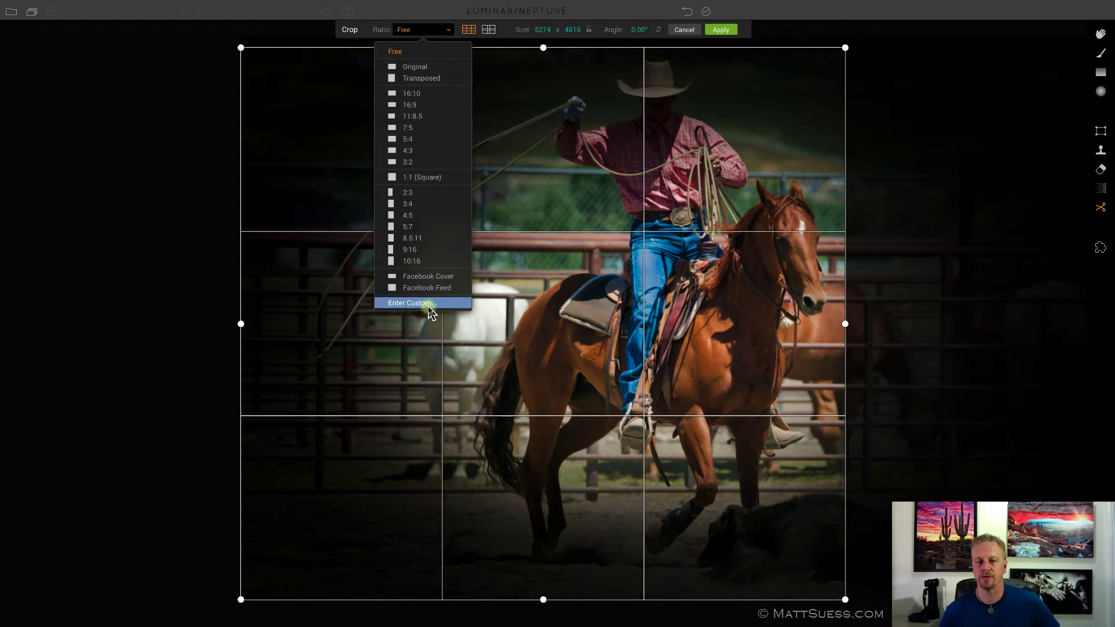
{"action": "left_click", "coordinate": [722, 31]}
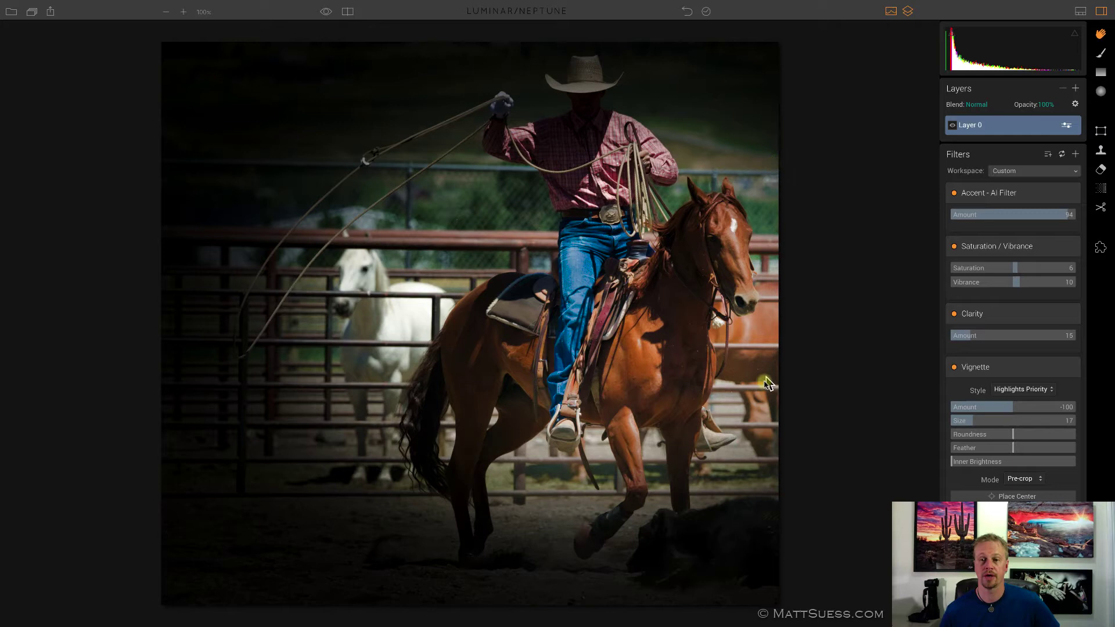
{"action": "left_click", "coordinate": [1038, 479]}
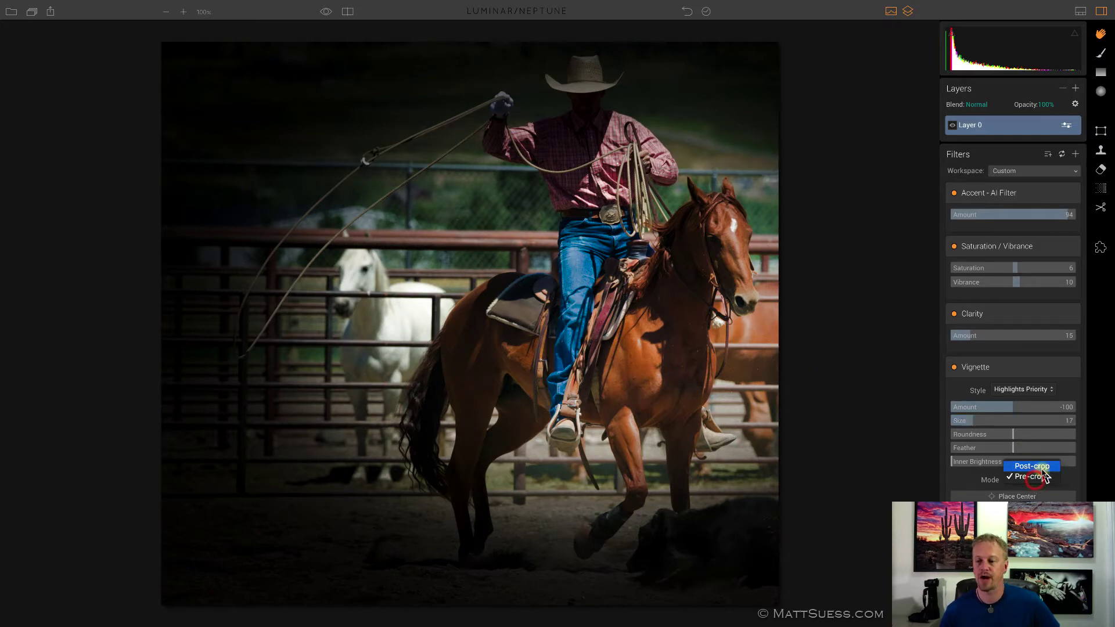
Leave the vignette Mode on Post-crop and place its centre on the white horse.
{"action": "left_click", "coordinate": [1034, 468]}
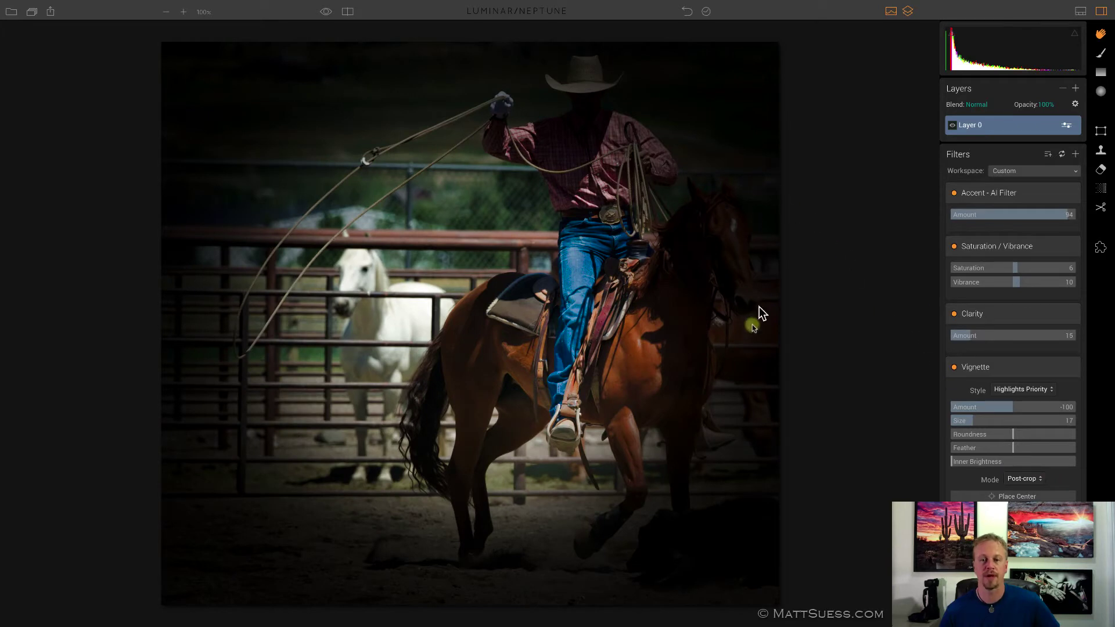
{"action": "left_click", "coordinate": [1043, 480]}
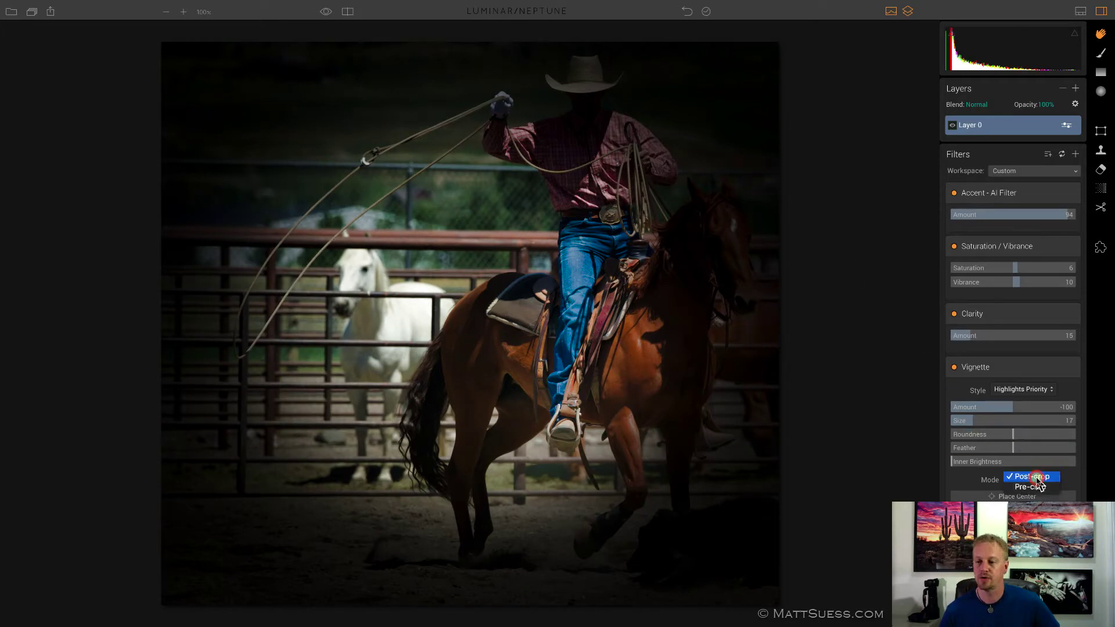
{"action": "left_click", "coordinate": [1041, 489]}
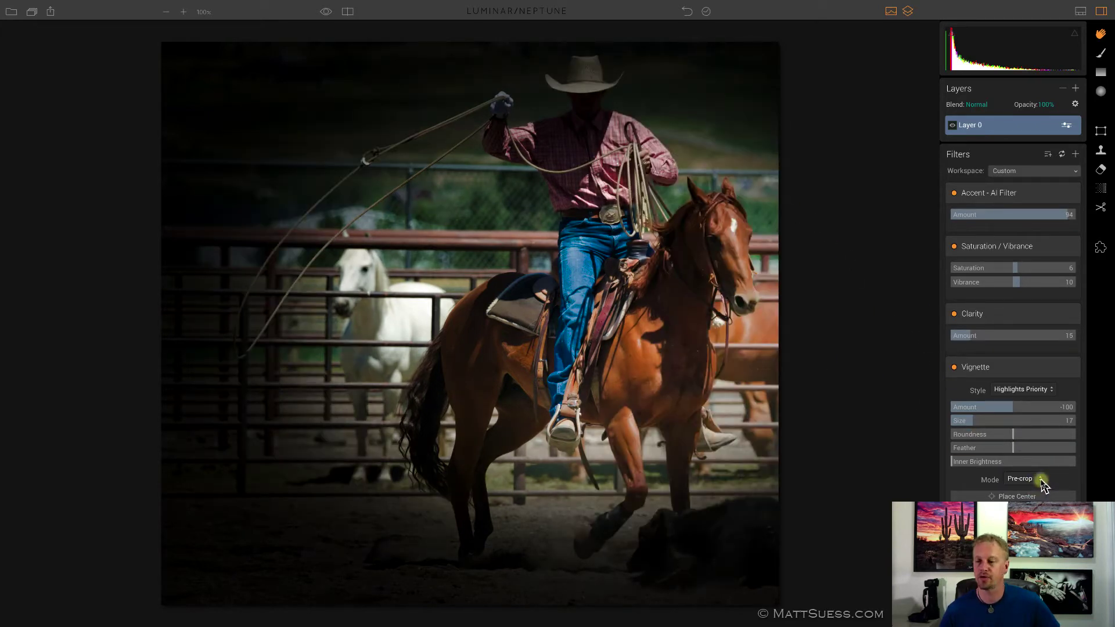
{"action": "left_click", "coordinate": [1042, 480]}
{"action": "left_click", "coordinate": [1036, 469]}
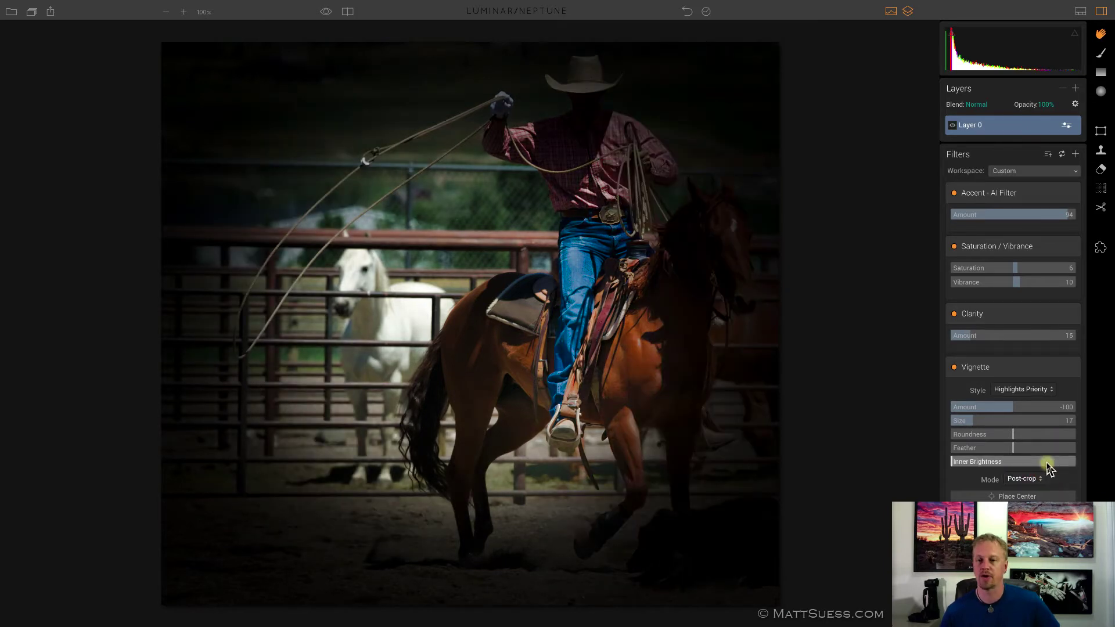
{"action": "left_click", "coordinate": [999, 497]}
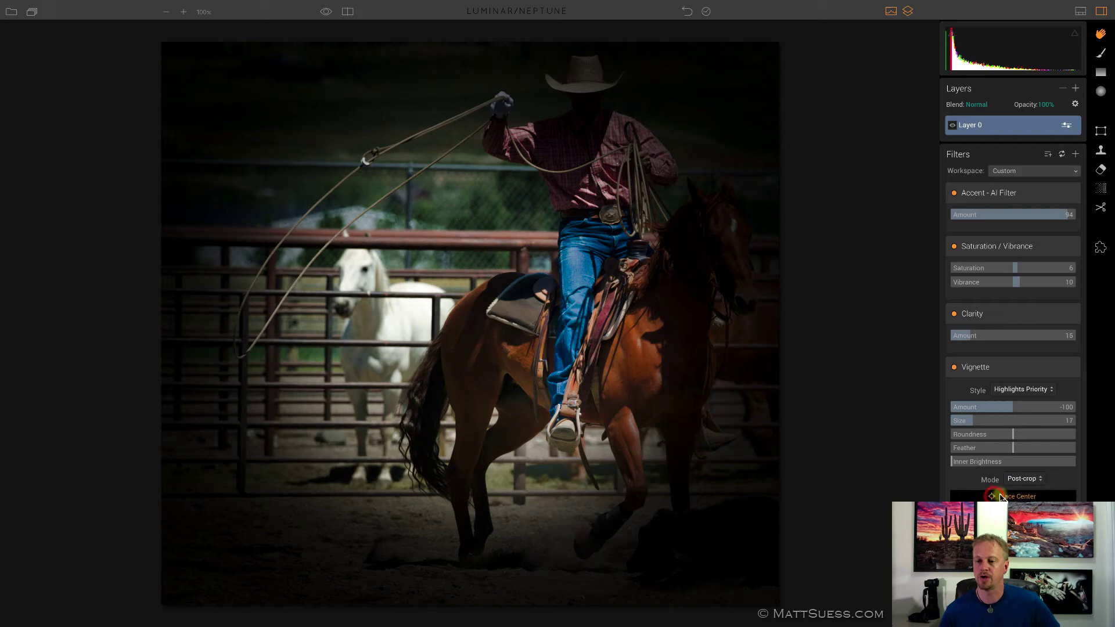
{"action": "left_click", "coordinate": [276, 443]}
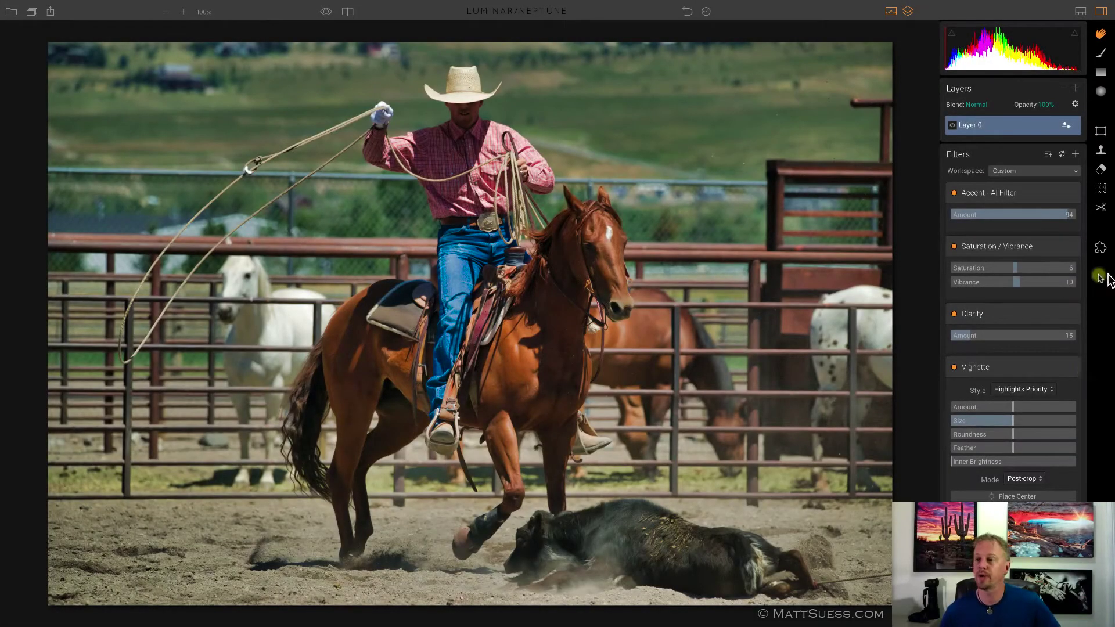
Send the rodeo photo to the Tonality plugin.
{"action": "left_click", "coordinate": [1100, 247]}
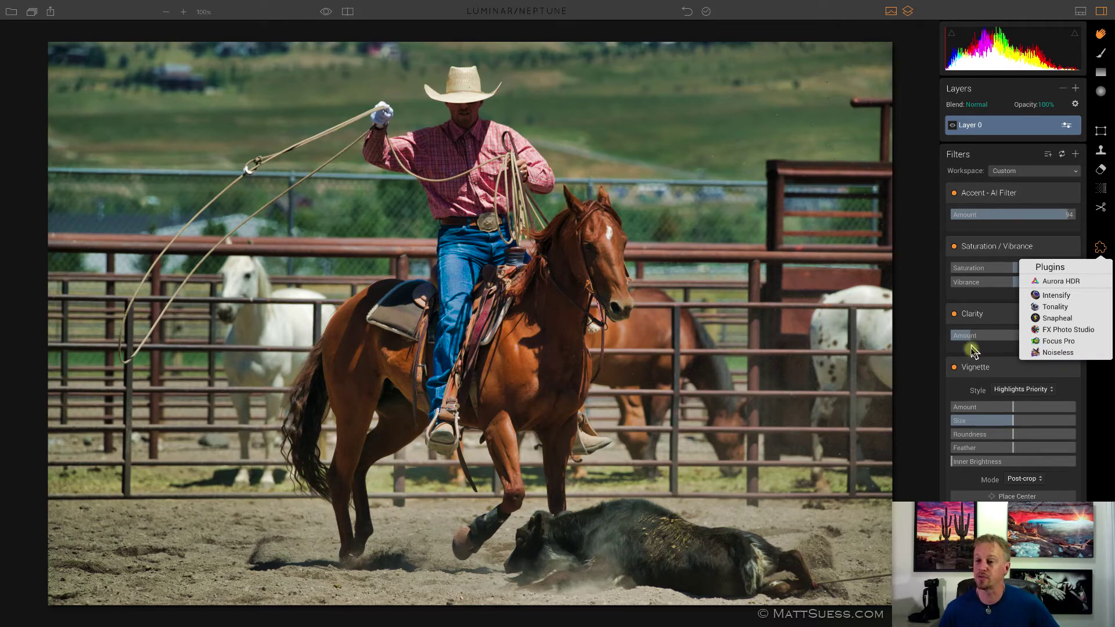
{"action": "left_click", "coordinate": [1068, 312]}
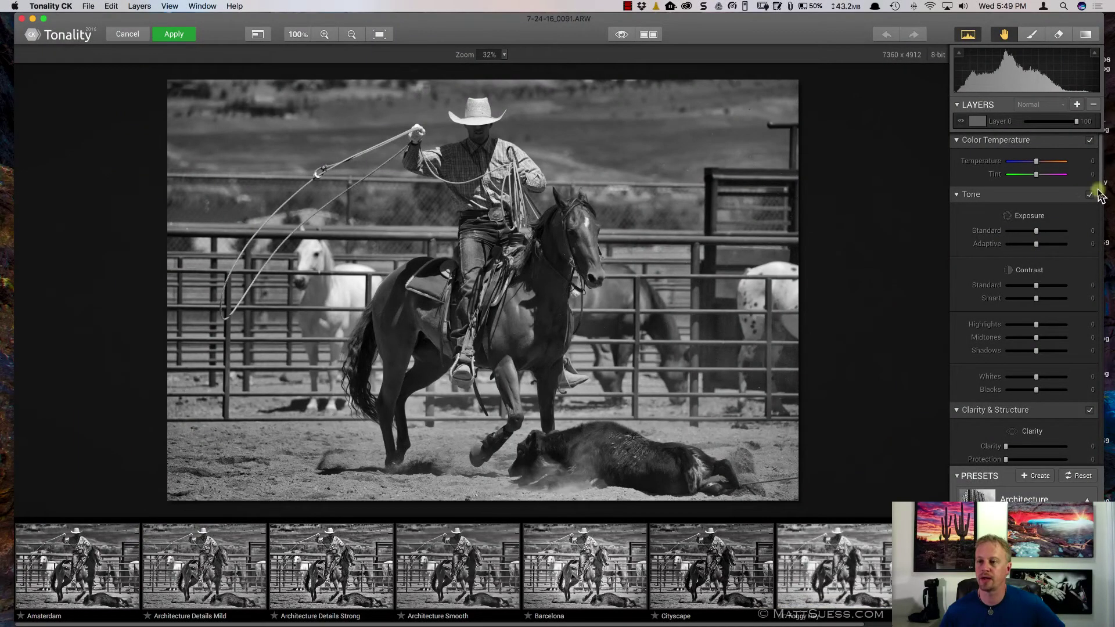
Adjust Midtones -90 and Clarity +58 in Tonality, then apply the result back to Luminar.
{"action": "mouse_move", "coordinate": [1101, 194]}
{"action": "left_mouse_down"}
{"action": "mouse_move", "coordinate": [1078, 368]}
{"action": "mouse_move", "coordinate": [1091, 212]}
{"action": "left_mouse_up"}
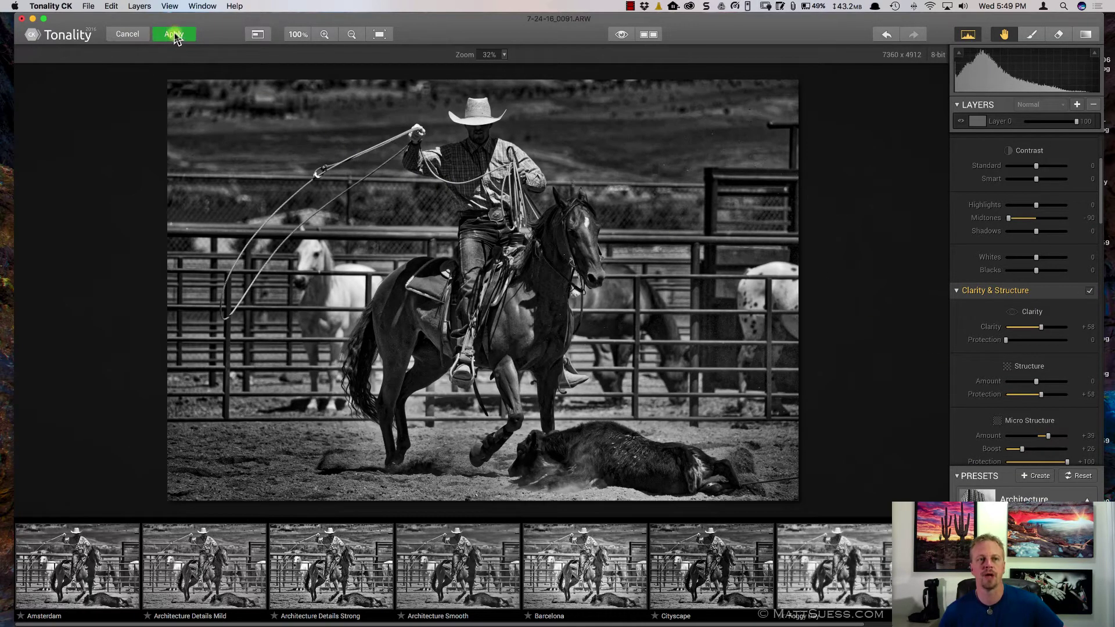
{"action": "left_click", "coordinate": [175, 34]}
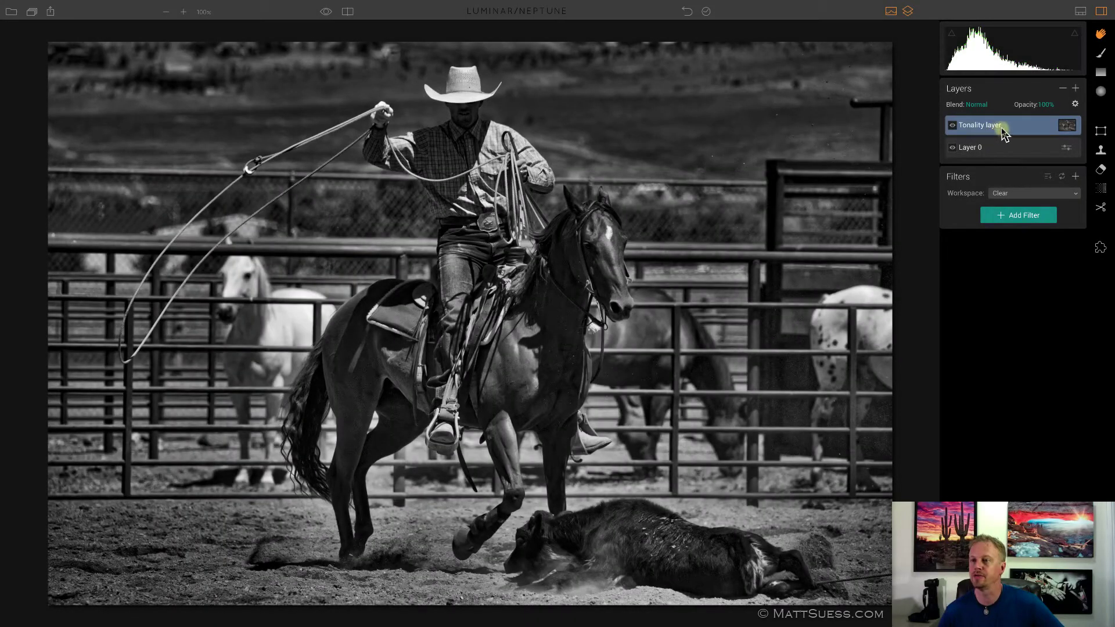
Hide and re-show the Tonality layer to compare black-and-white against the colour original.
{"action": "left_click", "coordinate": [952, 125]}
{"action": "left_click", "coordinate": [953, 126]}
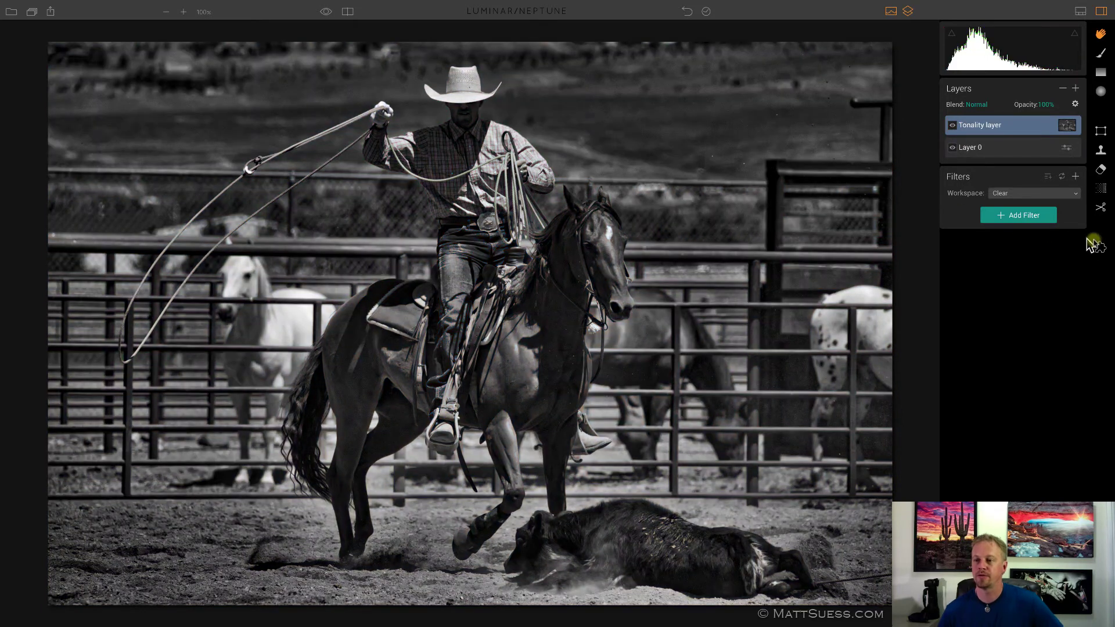
{"action": "left_click", "coordinate": [1100, 248]}
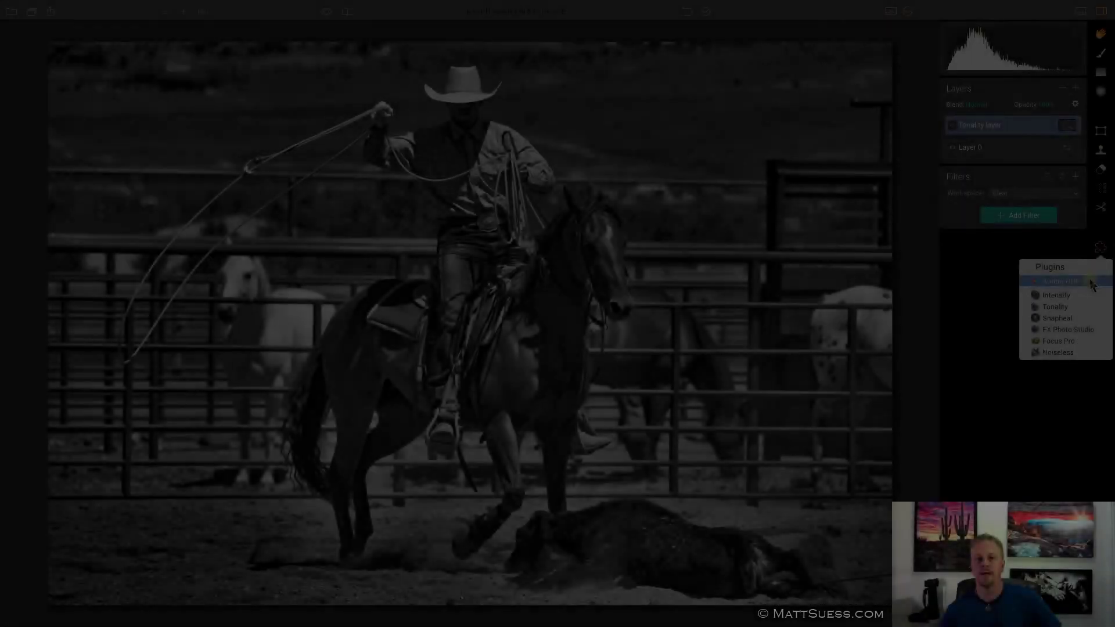
Close the plugins list, hide the Tonality black-and-white layer, and add an Adjustable Gradient to colour Layer 0.
{"action": "left_click", "coordinate": [991, 251]}
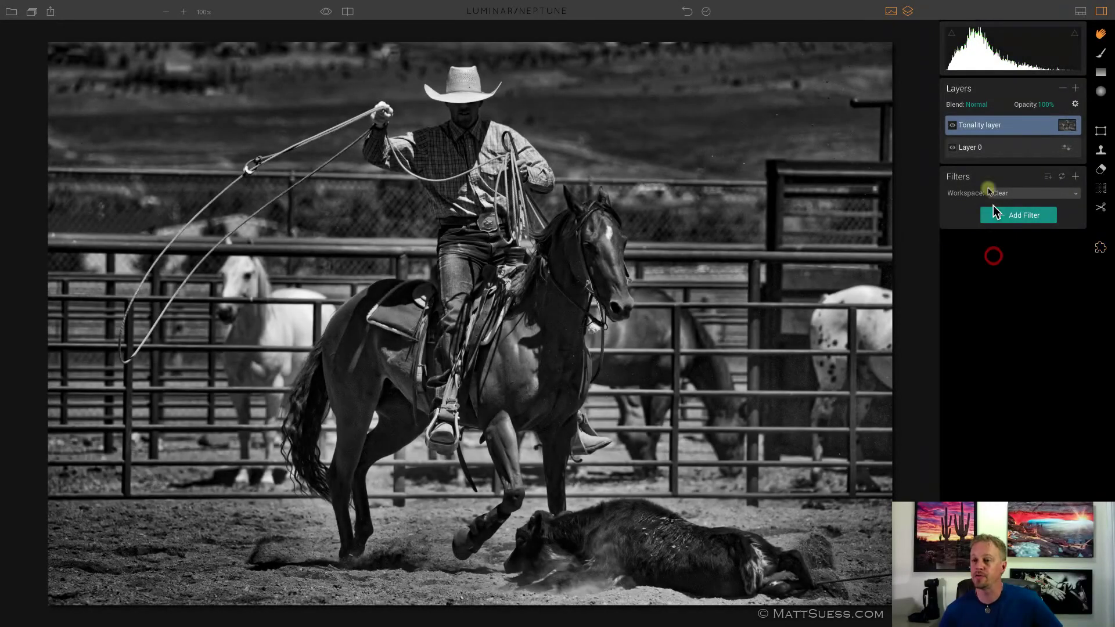
{"action": "left_click", "coordinate": [952, 127]}
{"action": "left_click", "coordinate": [988, 150]}
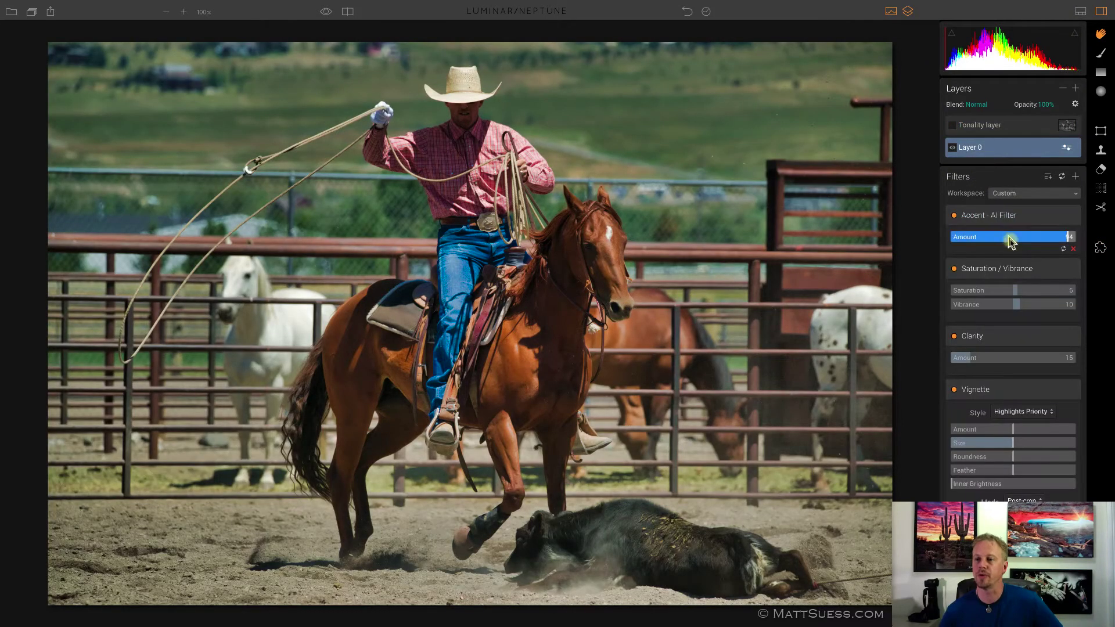
{"action": "left_click", "coordinate": [1075, 176]}
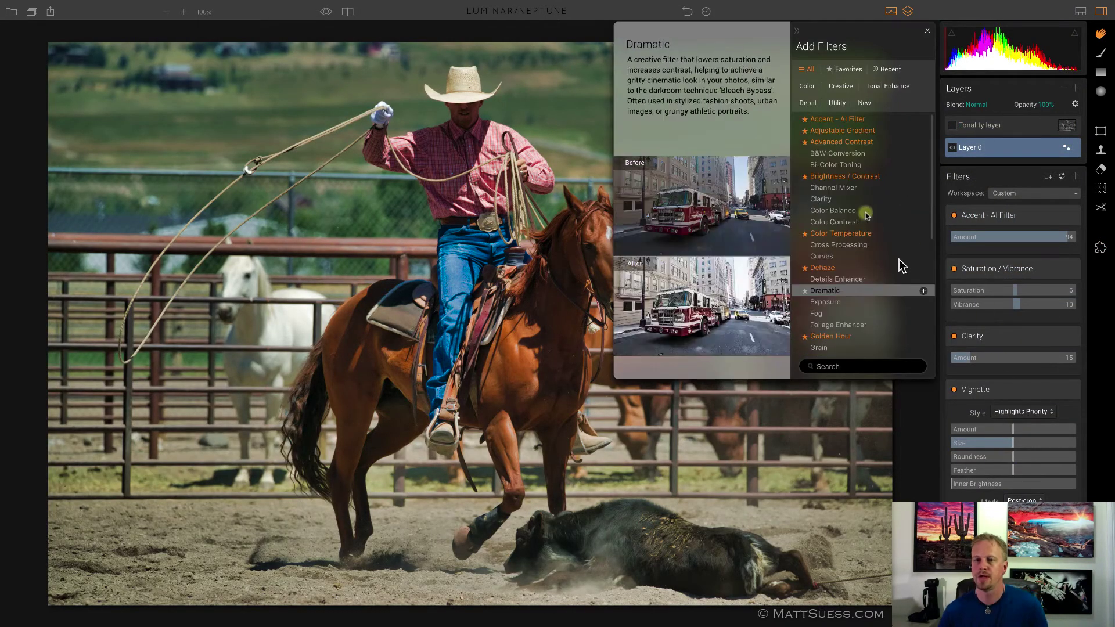
{"action": "left_click", "coordinate": [868, 133]}
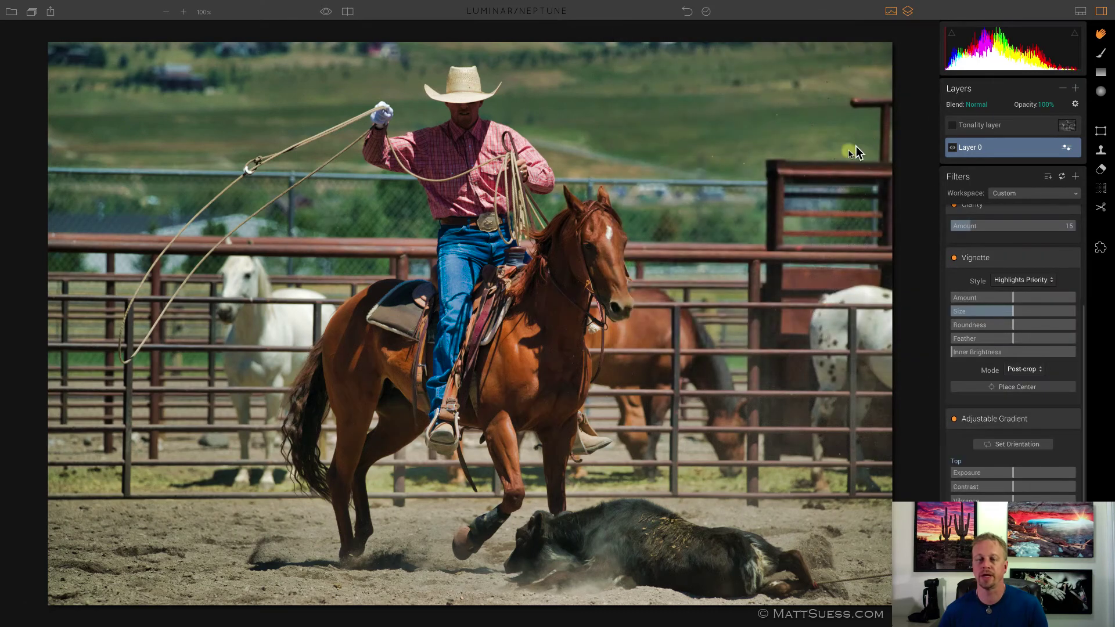
Place the gradient centre near the rider's waist, try a darker Top Exposure, then adjust and tilt its transition lines.
{"action": "left_click", "coordinate": [1023, 449]}
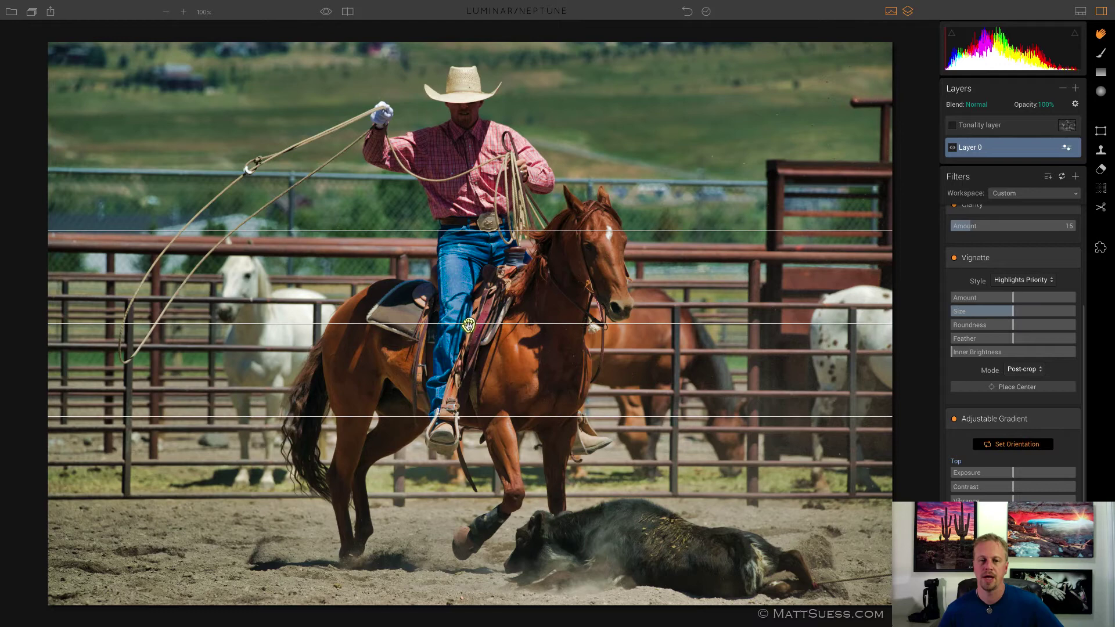
{"action": "left_click_drag", "start_coordinate": [469, 324], "coordinate": [475, 237]}
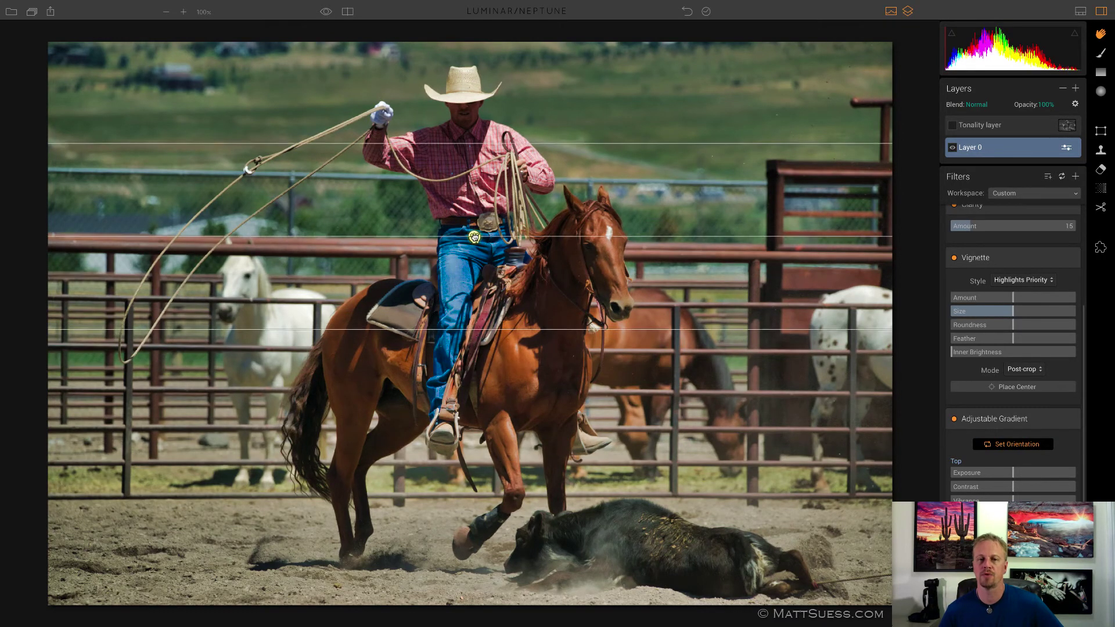
{"action": "left_click_drag", "start_coordinate": [981, 473], "coordinate": [953, 473]}
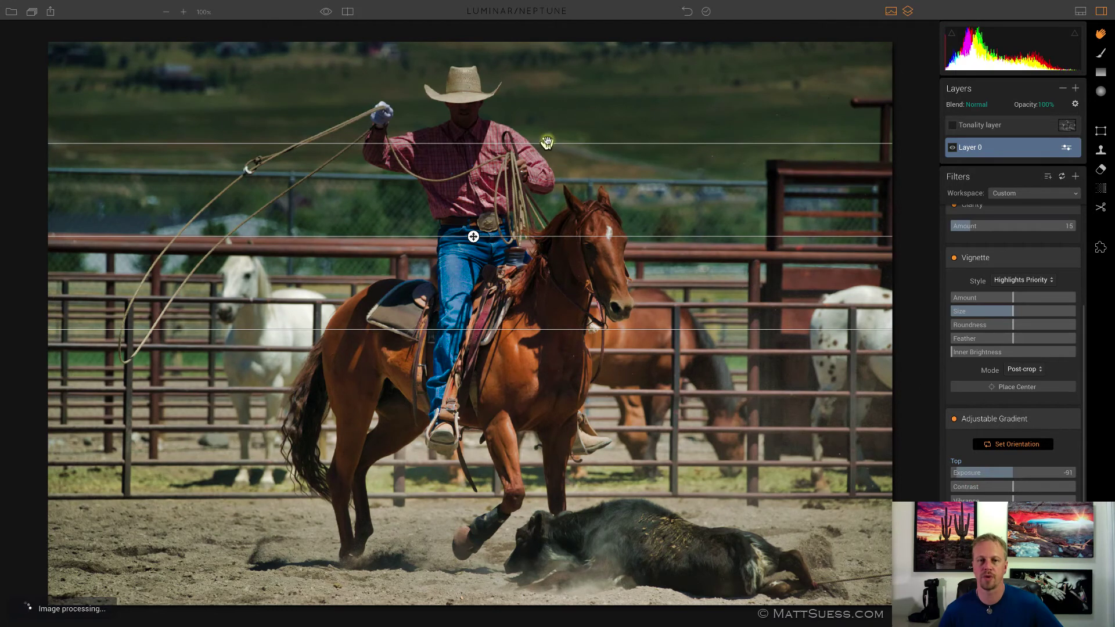
{"action": "mouse_move", "coordinate": [549, 146]}
{"action": "left_mouse_down"}
{"action": "mouse_move", "coordinate": [558, 267]}
{"action": "mouse_move", "coordinate": [563, 156]}
{"action": "left_mouse_up"}
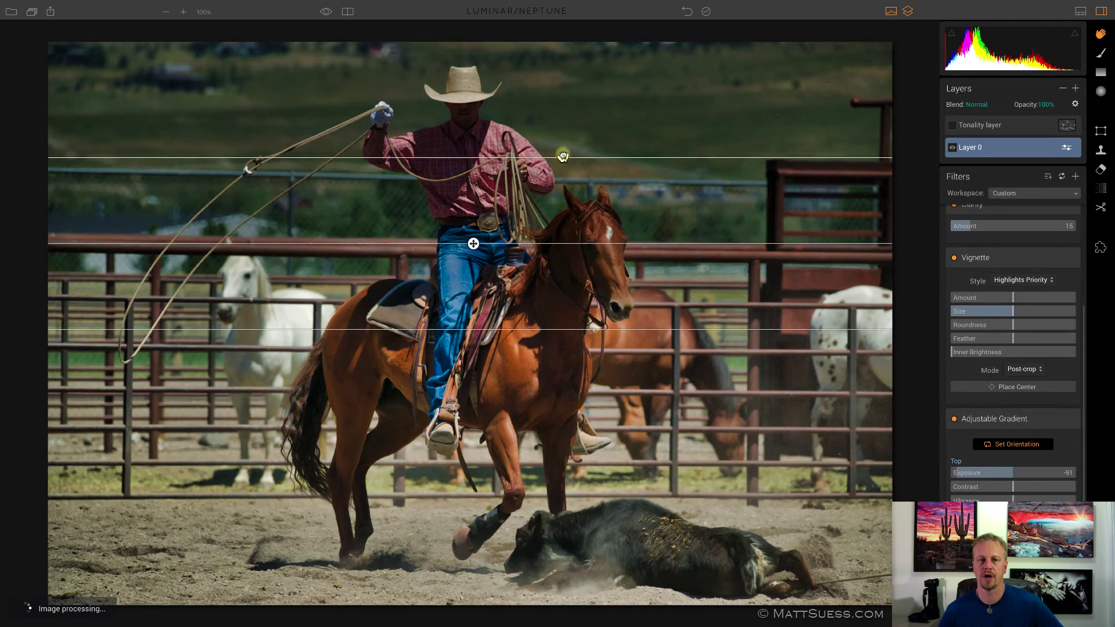
{"action": "mouse_move", "coordinate": [487, 243]}
{"action": "left_mouse_down"}
{"action": "mouse_move", "coordinate": [483, 265]}
{"action": "mouse_move", "coordinate": [501, 224]}
{"action": "mouse_move", "coordinate": [494, 262]}
{"action": "mouse_move", "coordinate": [514, 249]}
{"action": "mouse_move", "coordinate": [482, 235]}
{"action": "left_mouse_up"}
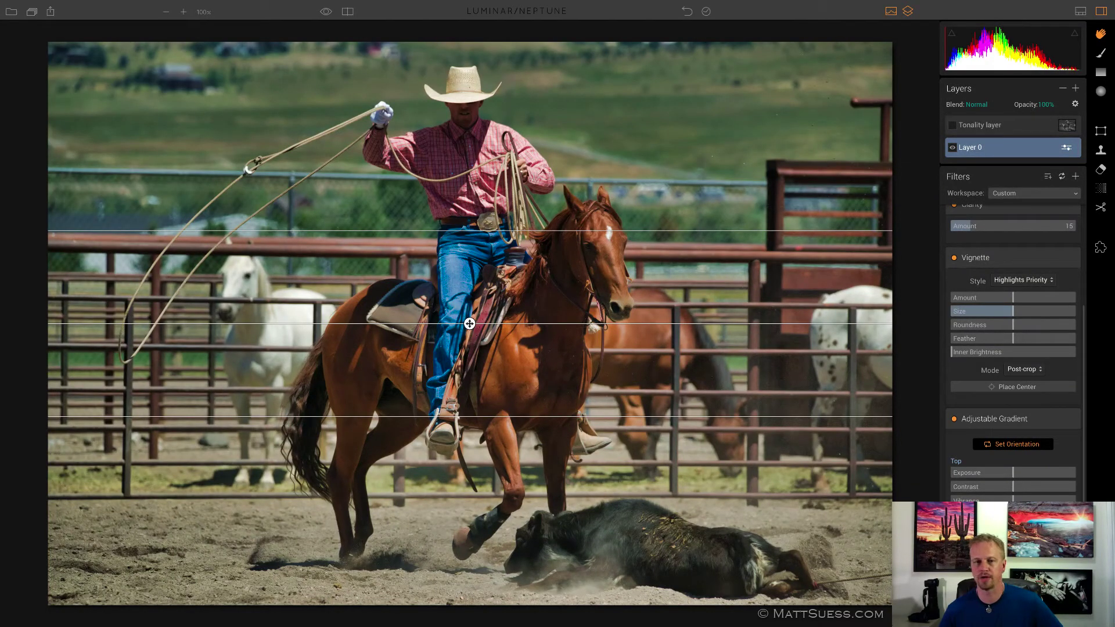
{"action": "scroll", "coordinate": [928, 490], "scroll_direction": "up", "scroll_amount": 3}
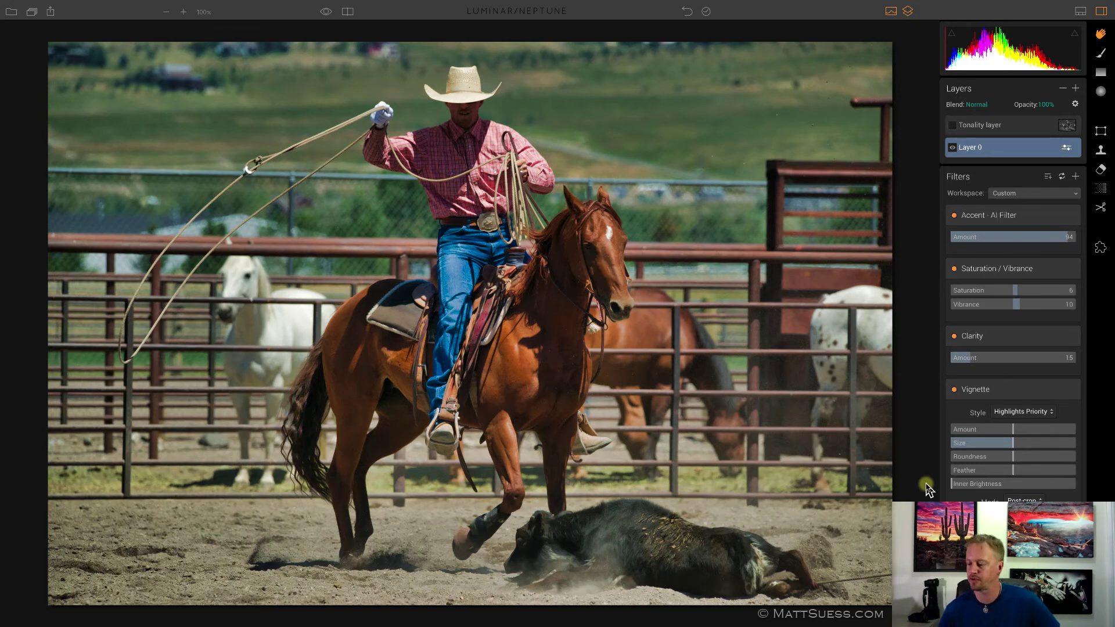
Apply a size-30 Eraser stroke on Layer 0, then revert history to the 'Layer 0: Brush Stroke' state.
{"action": "left_click", "coordinate": [1101, 169]}
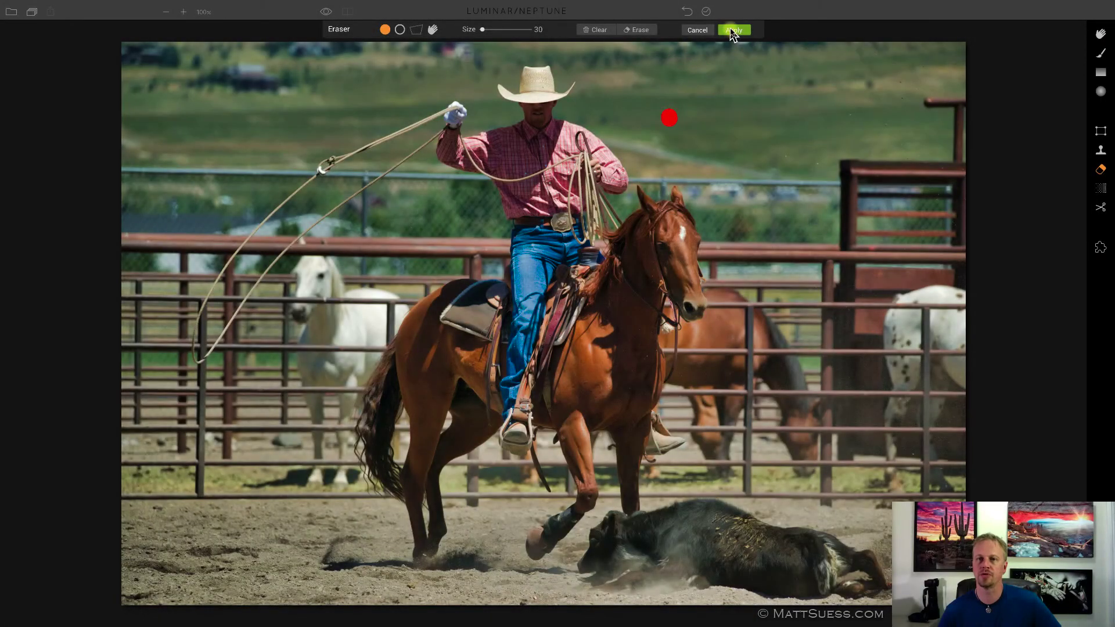
{"action": "left_click", "coordinate": [705, 11]}
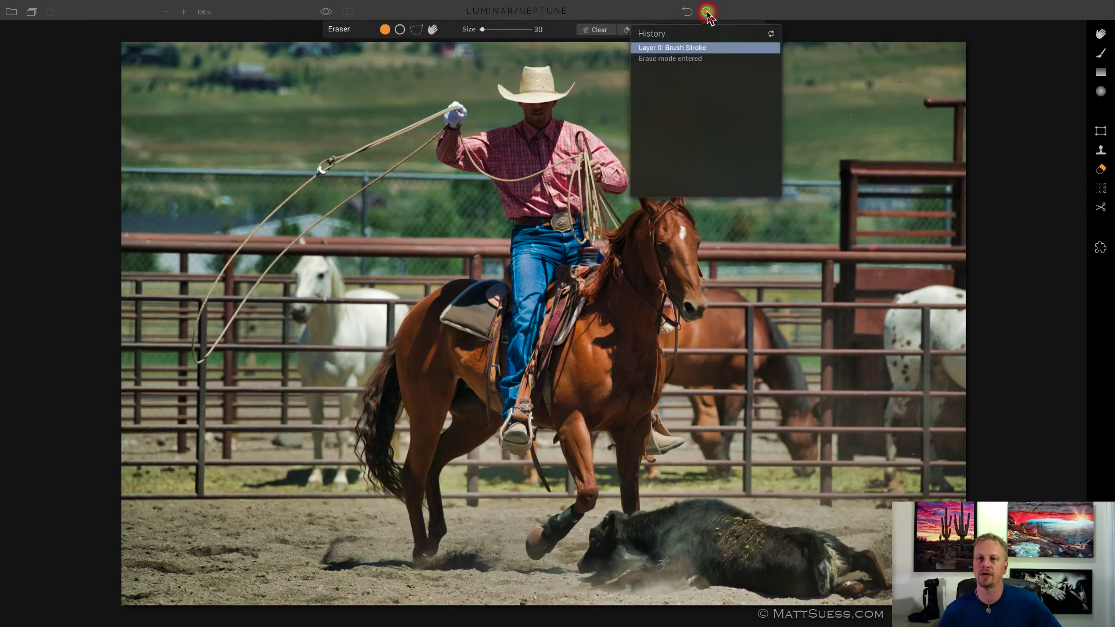
{"action": "left_click", "coordinate": [699, 59]}
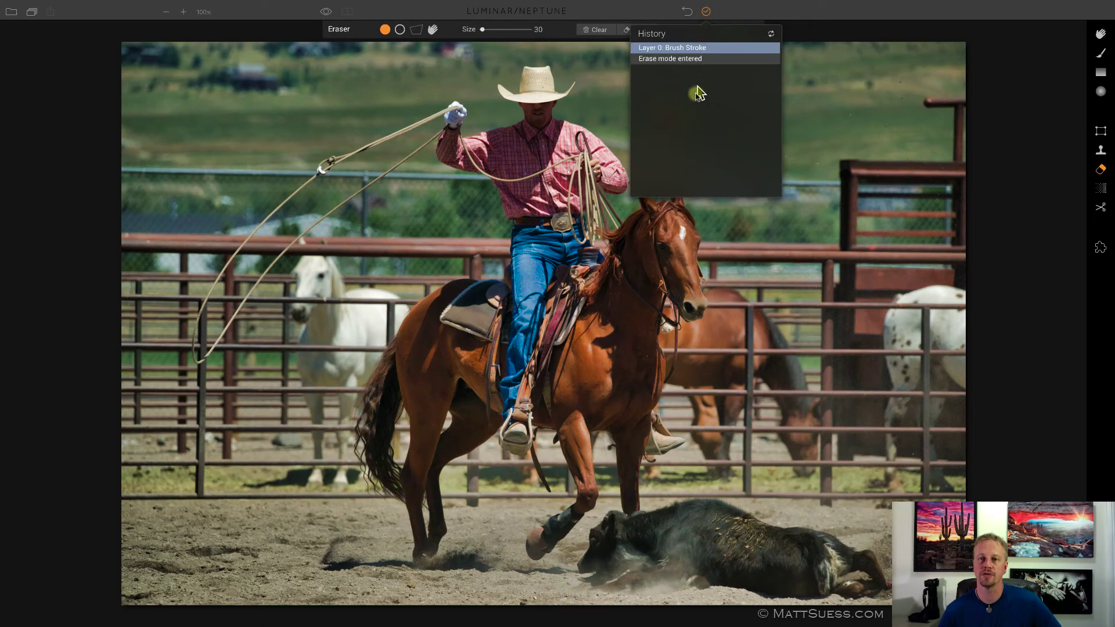
{"action": "left_click", "coordinate": [701, 48]}
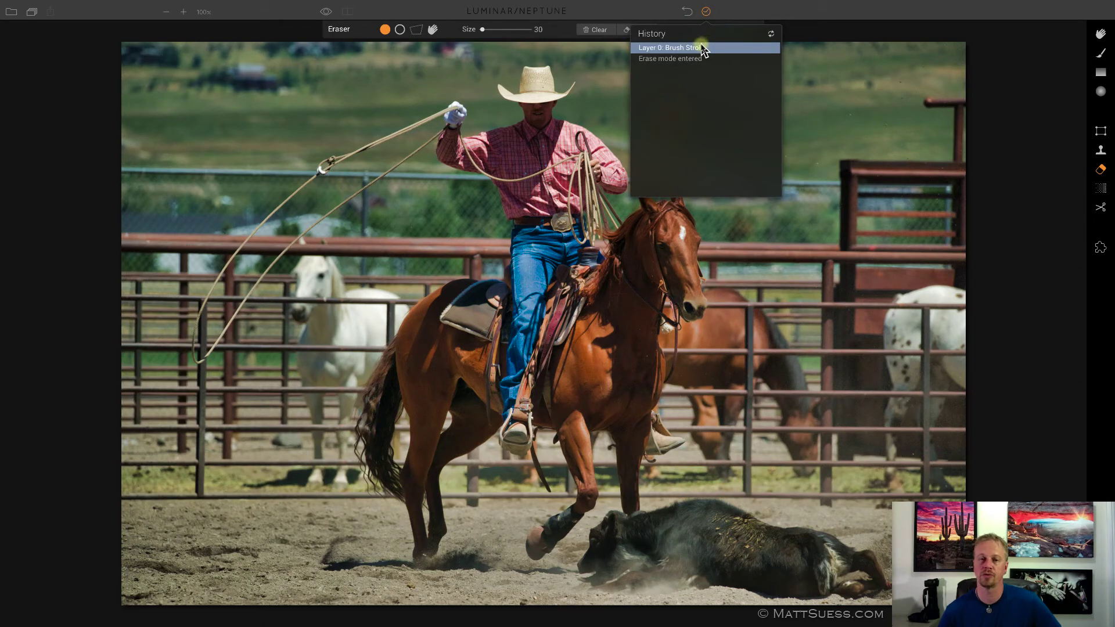